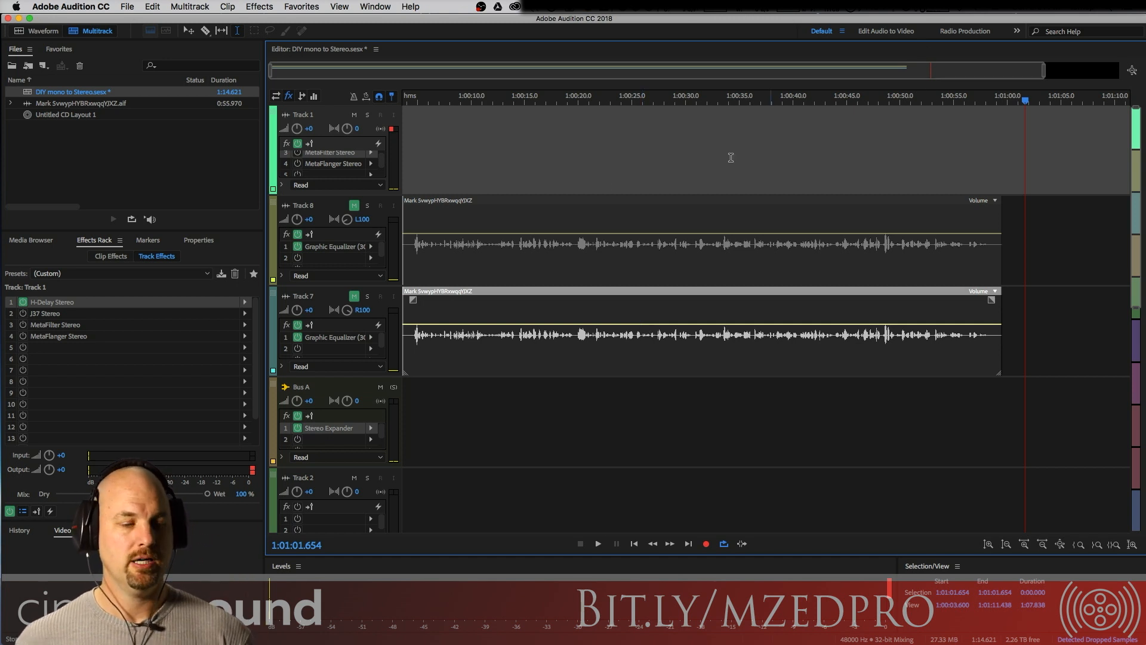
# - Open the H-Delay effect on Track 1, place its window higher over the timeline, and play the session from the beginning
pyautogui.doubleClick(55, 303)
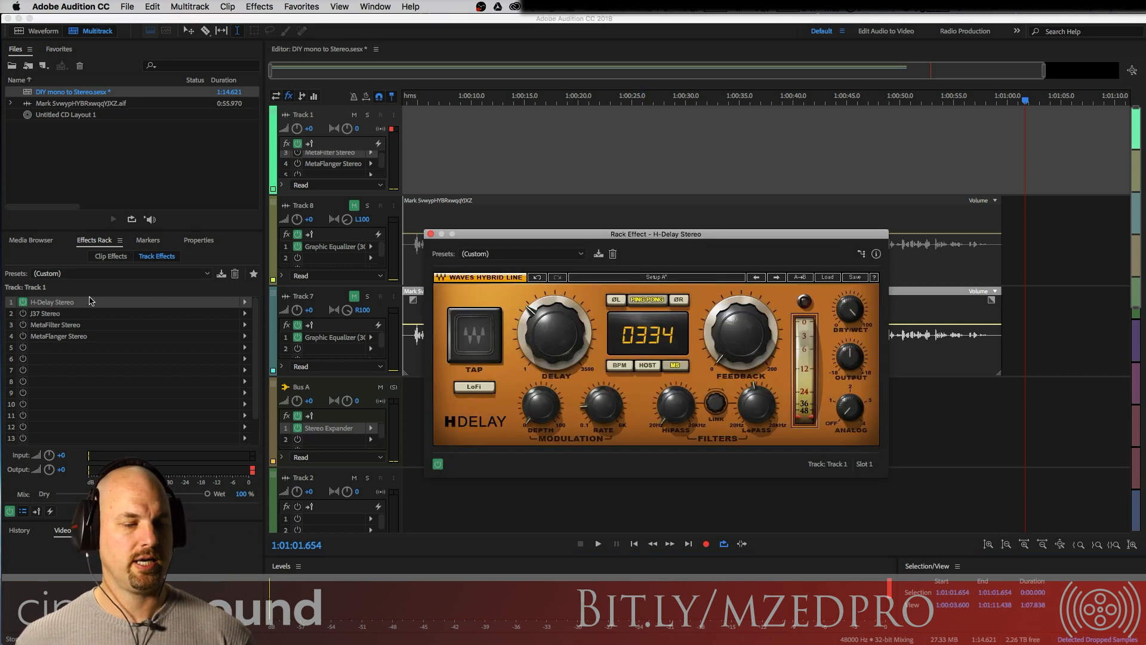
pyautogui.moveTo(584, 234); pyautogui.dragTo(598, 127)
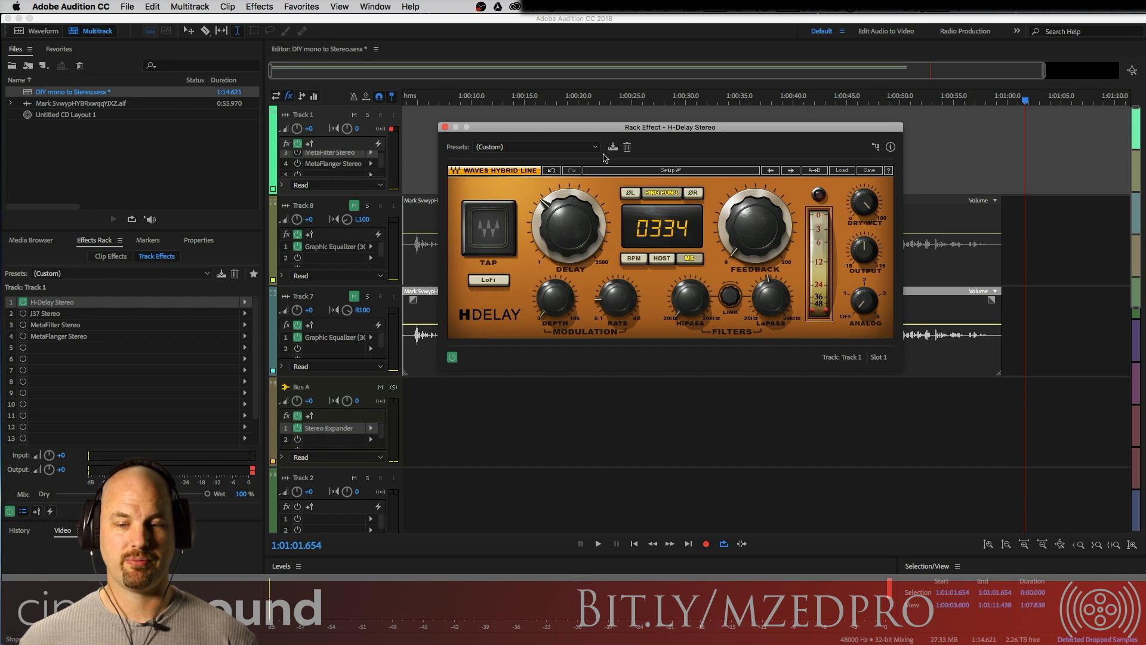
pyautogui.moveTo(627, 131); pyautogui.dragTo(621, 129)
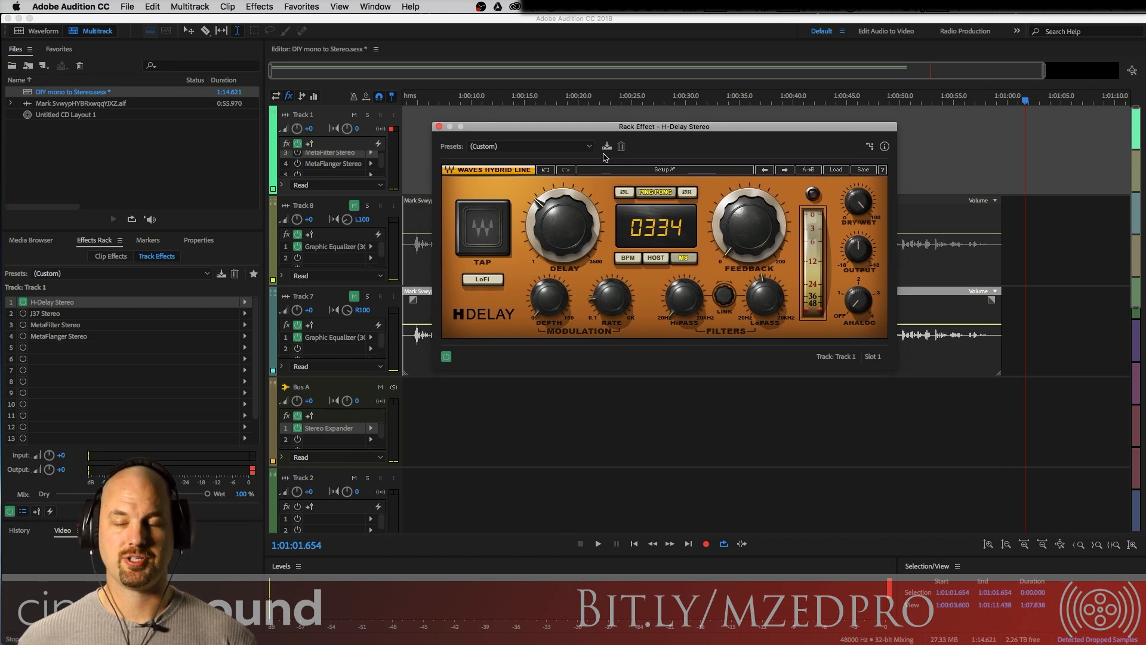
pyautogui.press('Home')
pyautogui.press('space')
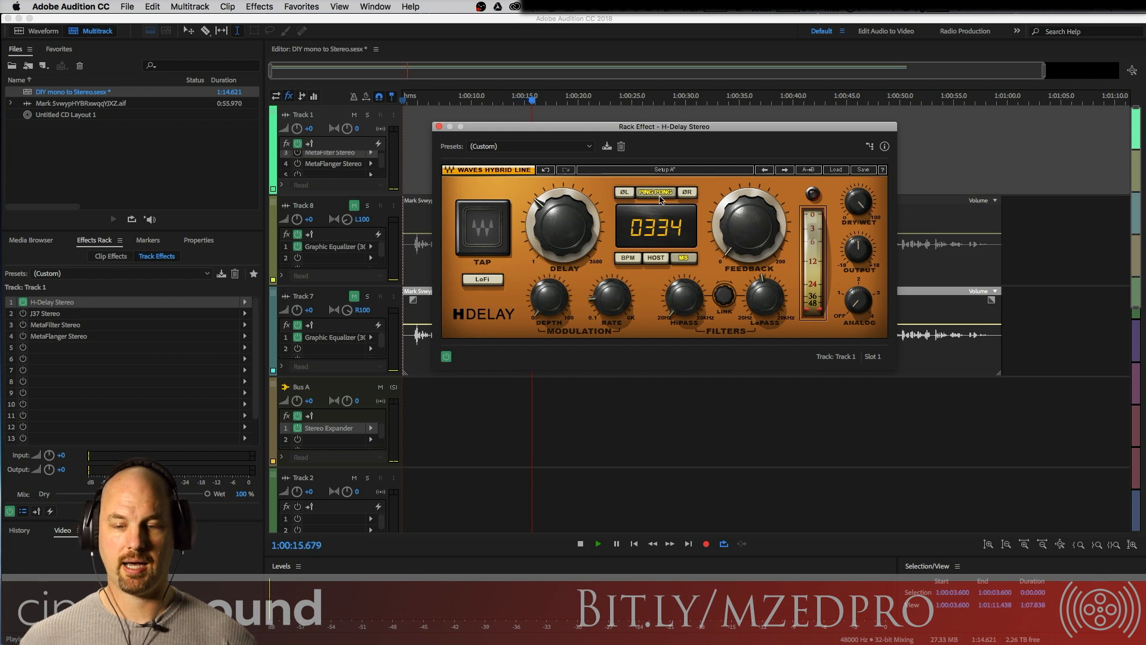
# - Switch the H-Delay time mode to Host sync and back to milliseconds while the session plays
pyautogui.click(682, 260)
pyautogui.click(656, 257)
pyautogui.click(685, 259)
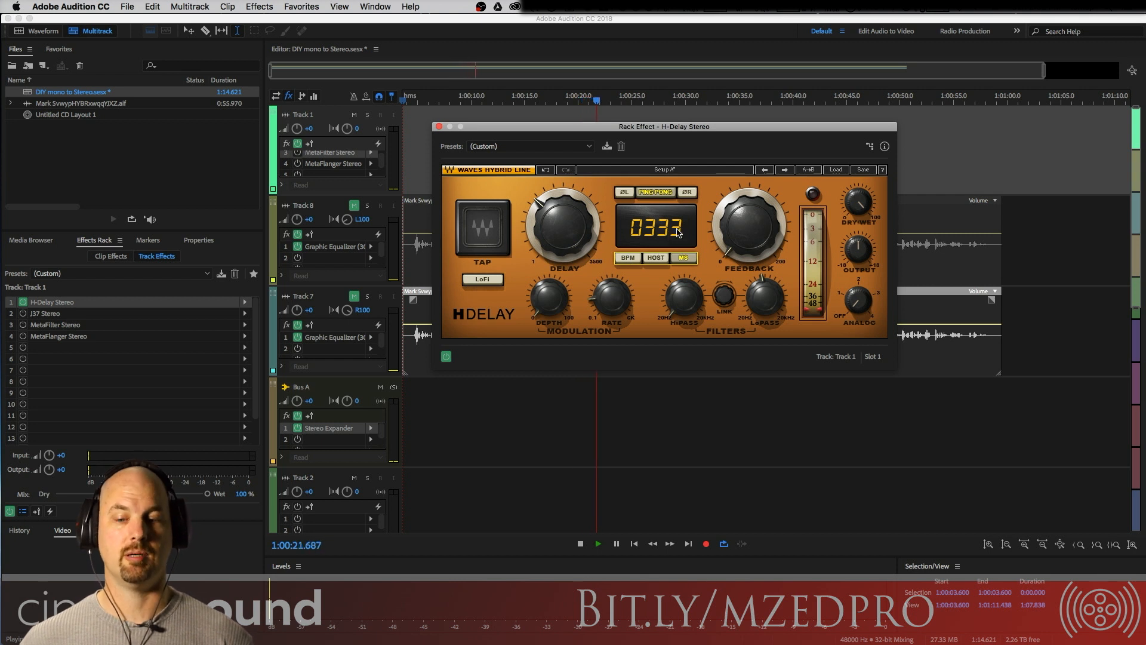
# - Raise the H-Delay time to 357 ms and its feedback to the maximum of 200, listen, and stop playback
pyautogui.moveTo(550, 227)
pyautogui.mouseDown()
pyautogui.moveTo(550, 203)
pyautogui.moveTo(550, 224)
pyautogui.mouseUp()
pyautogui.moveTo(749, 227); pyautogui.dragTo(749, 209)
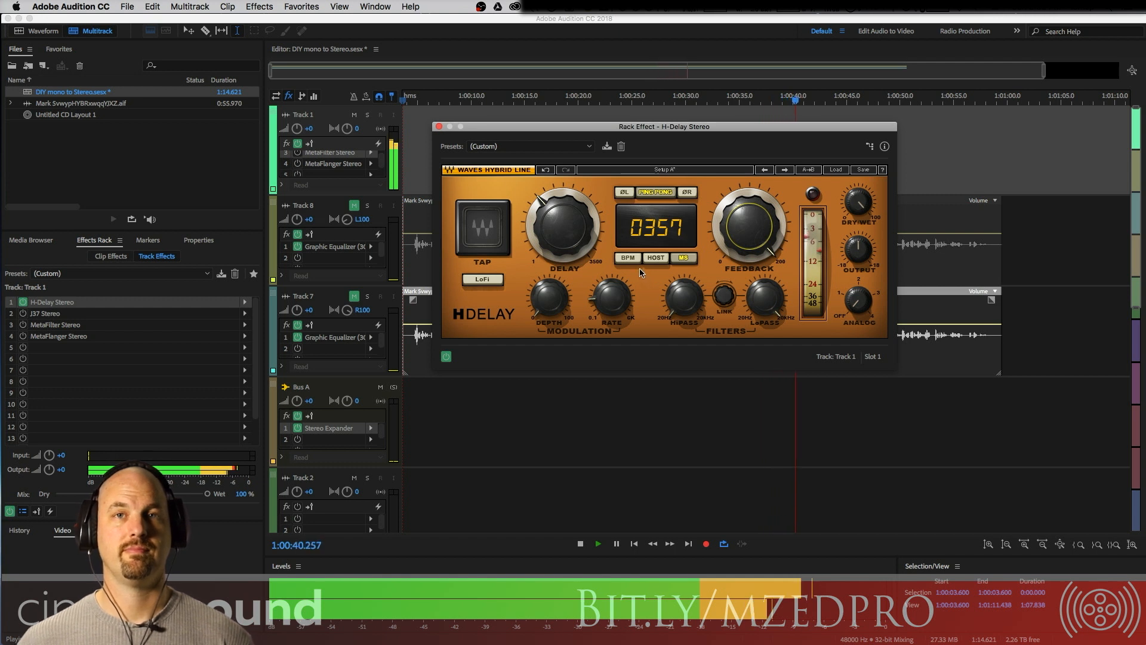
pyautogui.press('space')
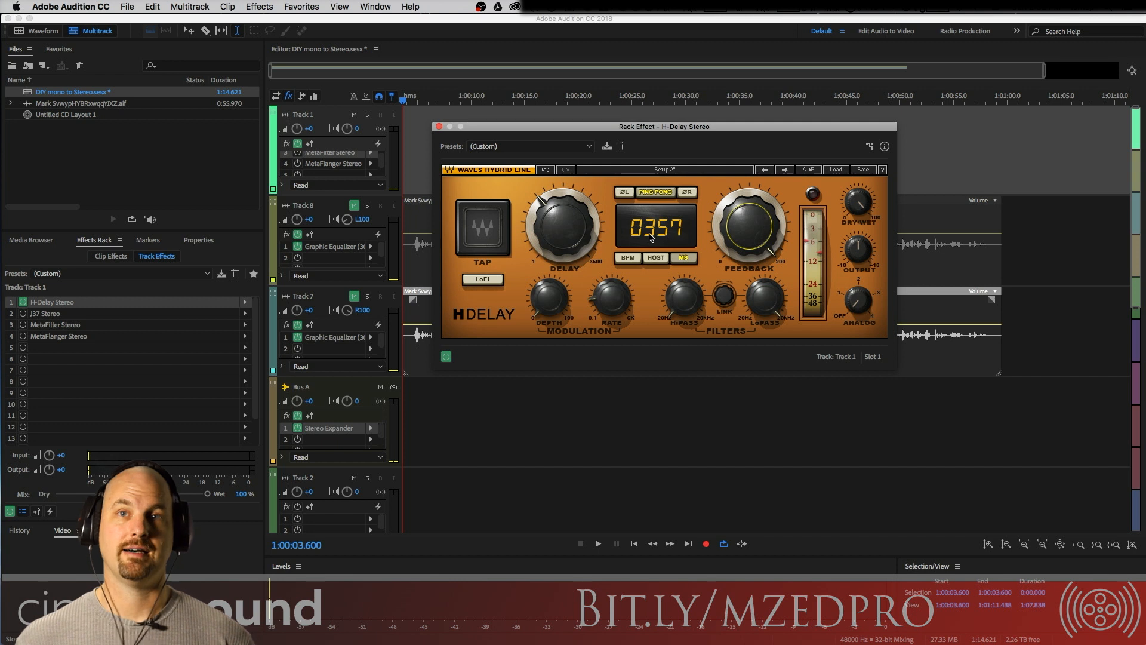
# - Lower the H-Delay time to 252 ms, and during playback bring it down through 23 ms to 13 ms
pyautogui.moveTo(555, 226)
pyautogui.mouseDown()
pyautogui.moveTo(555, 255)
pyautogui.moveTo(564, 234)
pyautogui.mouseUp()
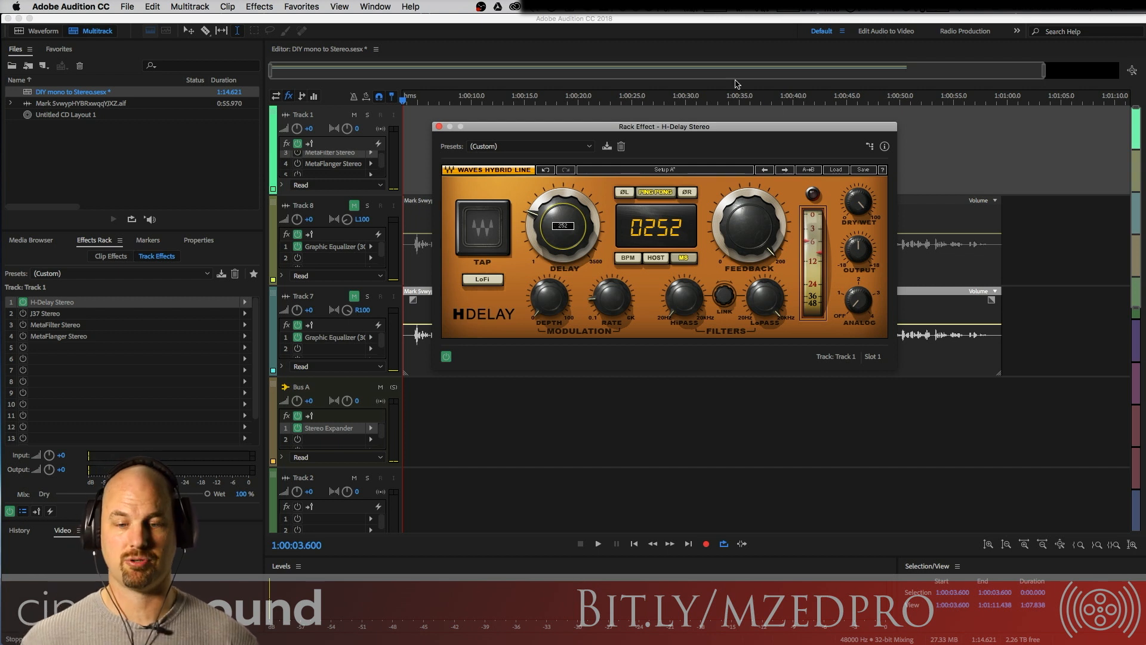
pyautogui.press('space')
pyautogui.moveTo(538, 206); pyautogui.dragTo(537, 259)
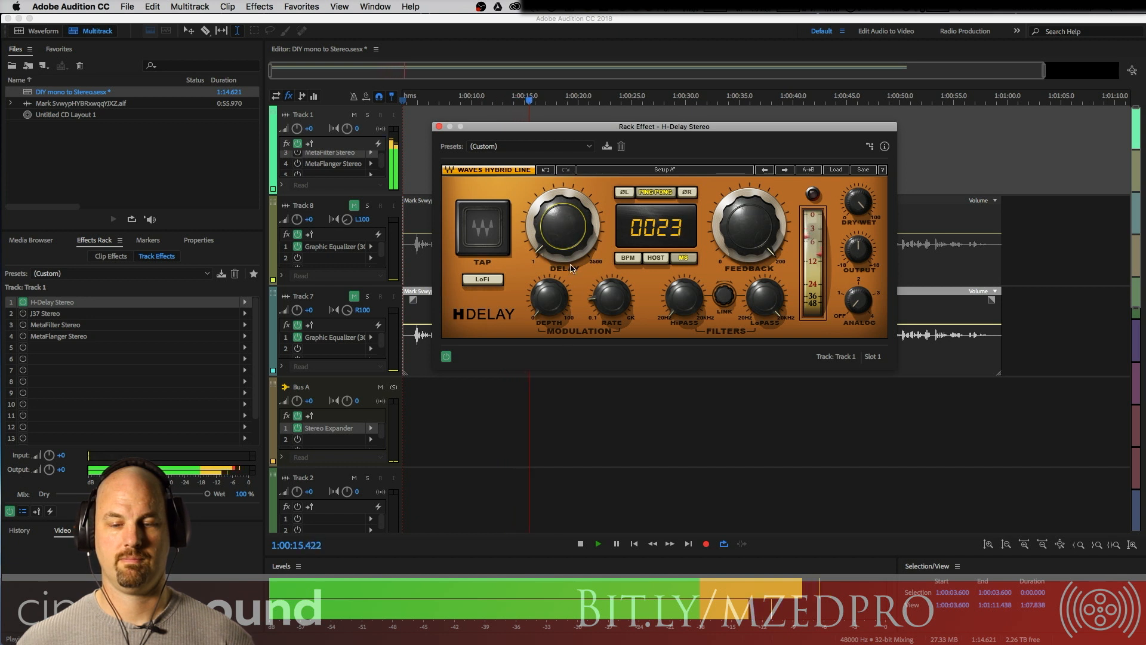
pyautogui.moveTo(541, 251); pyautogui.dragTo(559, 286)
pyautogui.press('space')
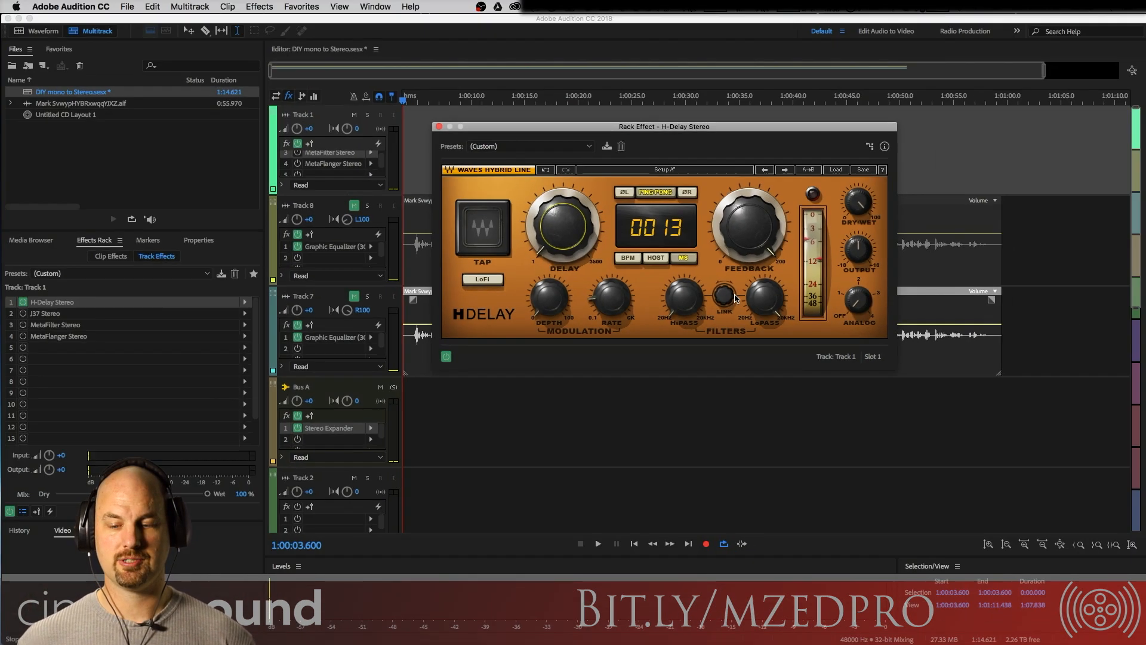
# - Sweep H-Delay's hi-pass and lo-pass filters during playback to hear their effect, returning both to off
pyautogui.press('space')
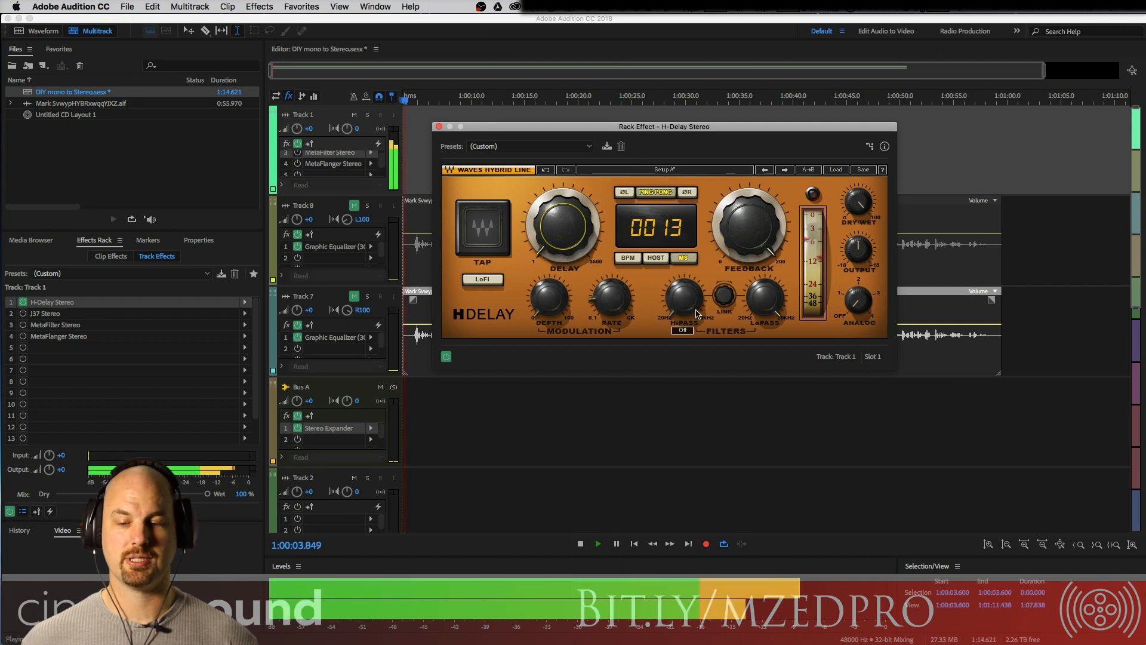
pyautogui.moveTo(698, 313); pyautogui.dragTo(698, 287)
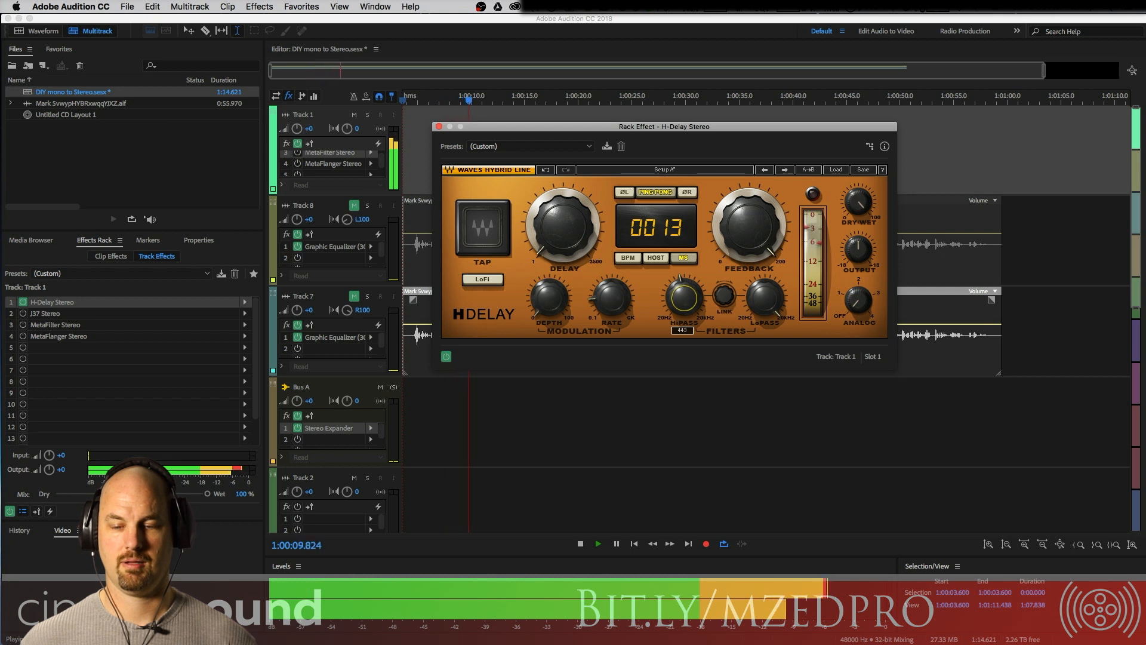
pyautogui.moveTo(693, 289); pyautogui.dragTo(693, 310)
pyautogui.moveTo(771, 290)
pyautogui.mouseDown()
pyautogui.moveTo(771, 308)
pyautogui.moveTo(771, 292)
pyautogui.mouseUp()
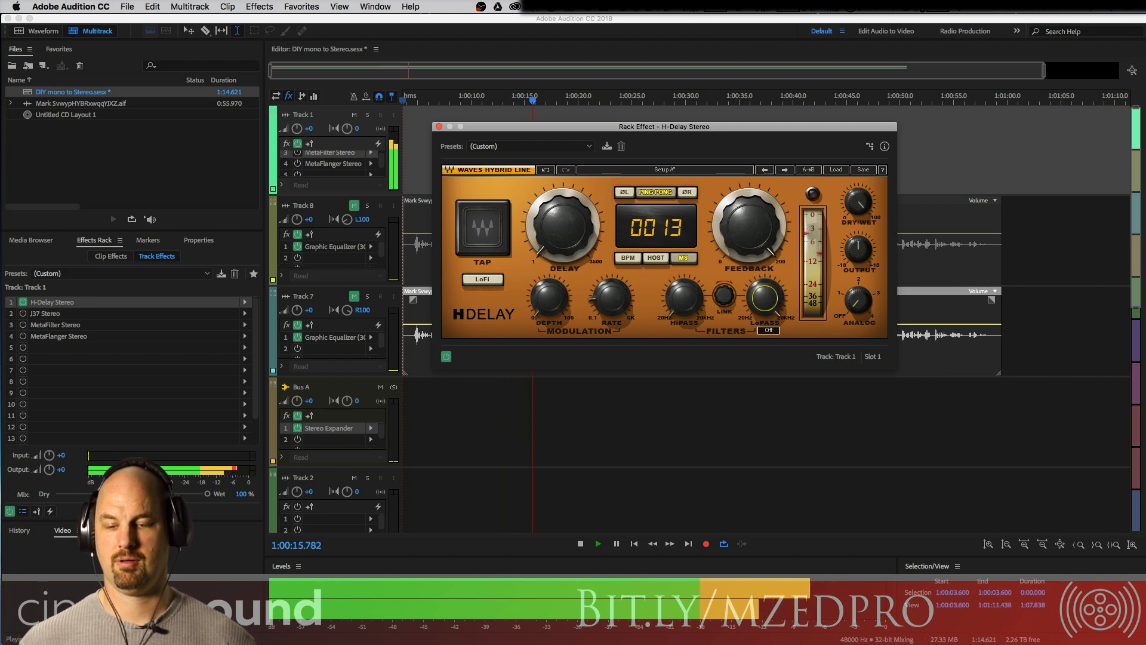
pyautogui.moveTo(684, 298); pyautogui.dragTo(683, 293)
pyautogui.moveTo(766, 297); pyautogui.dragTo(762, 247)
pyautogui.moveTo(684, 299); pyautogui.dragTo(684, 327)
# - Turn up H-Delay's analog setting, set the delay time to 22 ms, and lower the feedback to its minimum
pyautogui.moveTo(859, 300); pyautogui.dragTo(859, 268)
pyautogui.moveTo(684, 298)
pyautogui.mouseDown()
pyautogui.moveTo(684, 289)
pyautogui.moveTo(684, 299)
pyautogui.mouseUp()
pyautogui.moveTo(563, 226); pyautogui.dragTo(563, 221)
pyautogui.moveTo(746, 229); pyautogui.dragTo(742, 350)
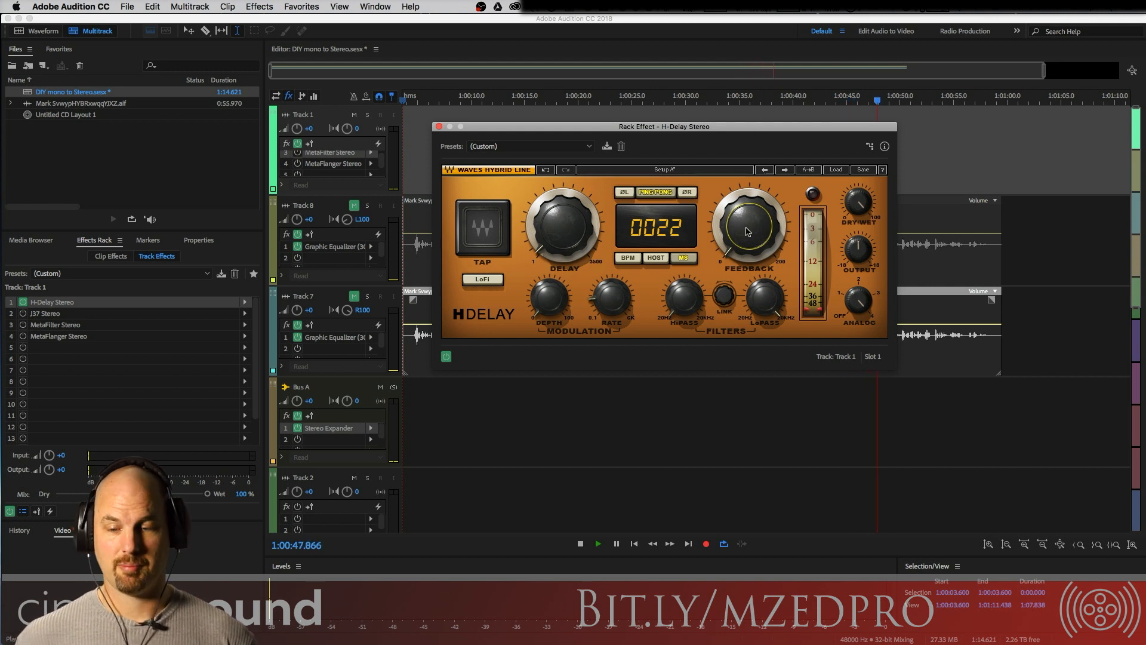
pyautogui.moveTo(747, 225)
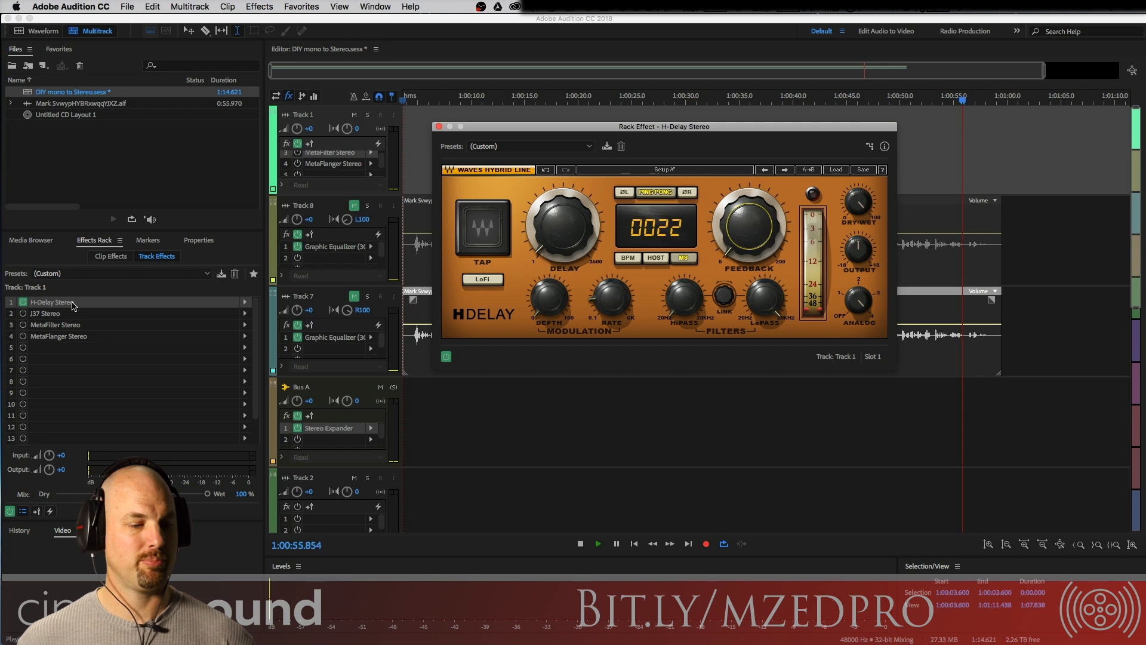
# - Open the J37 Stereo tape effect from Track 1's rack, move its window aside, and adjust its input level
pyautogui.doubleClick(48, 313)
pyautogui.moveTo(530, 124); pyautogui.dragTo(235, 33)
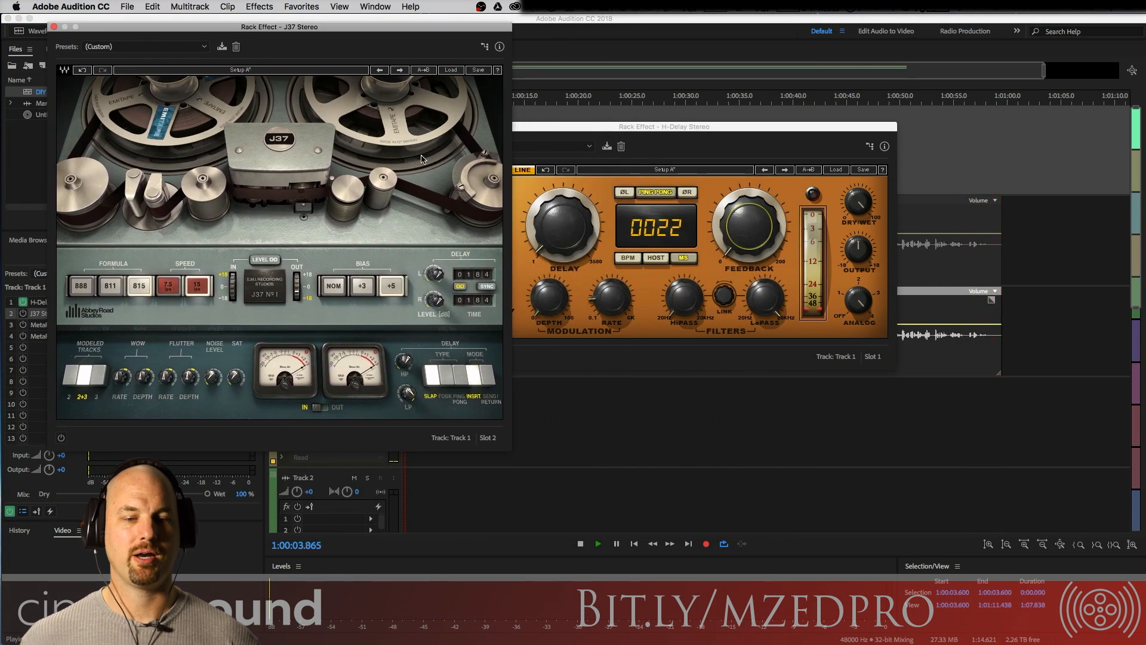
pyautogui.moveTo(232, 282); pyautogui.dragTo(232, 293)
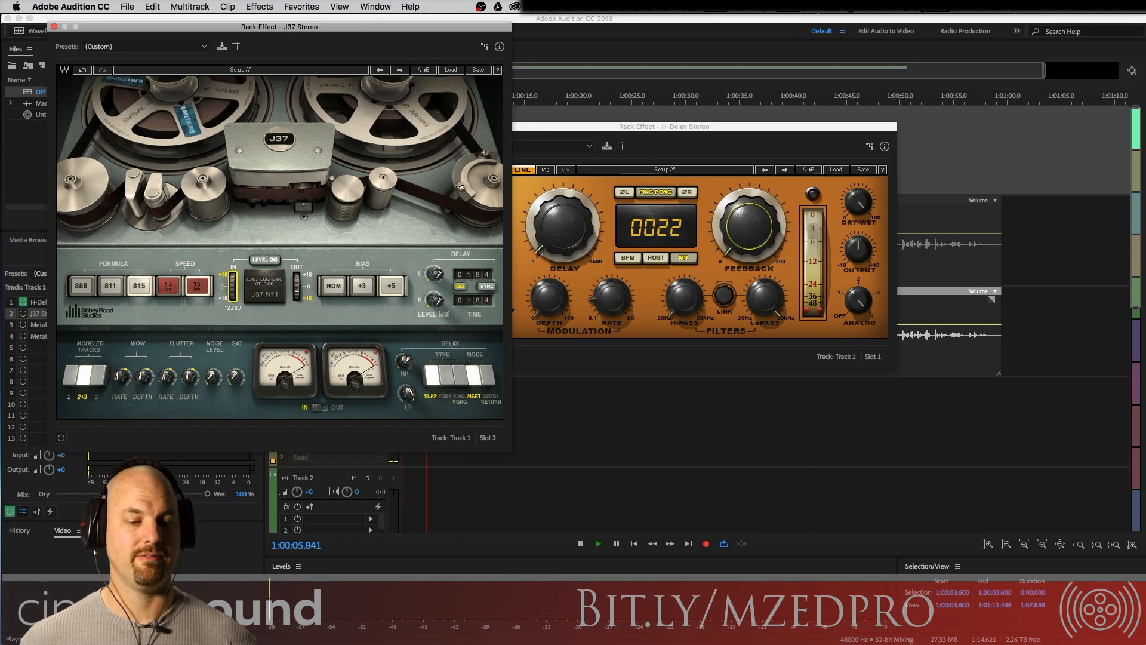
# - Set H-Delay's feedback to 200, move its window clear of the J37, and bypass and re-enable the effect for comparison
pyautogui.moveTo(743, 228); pyautogui.dragTo(743, 162)
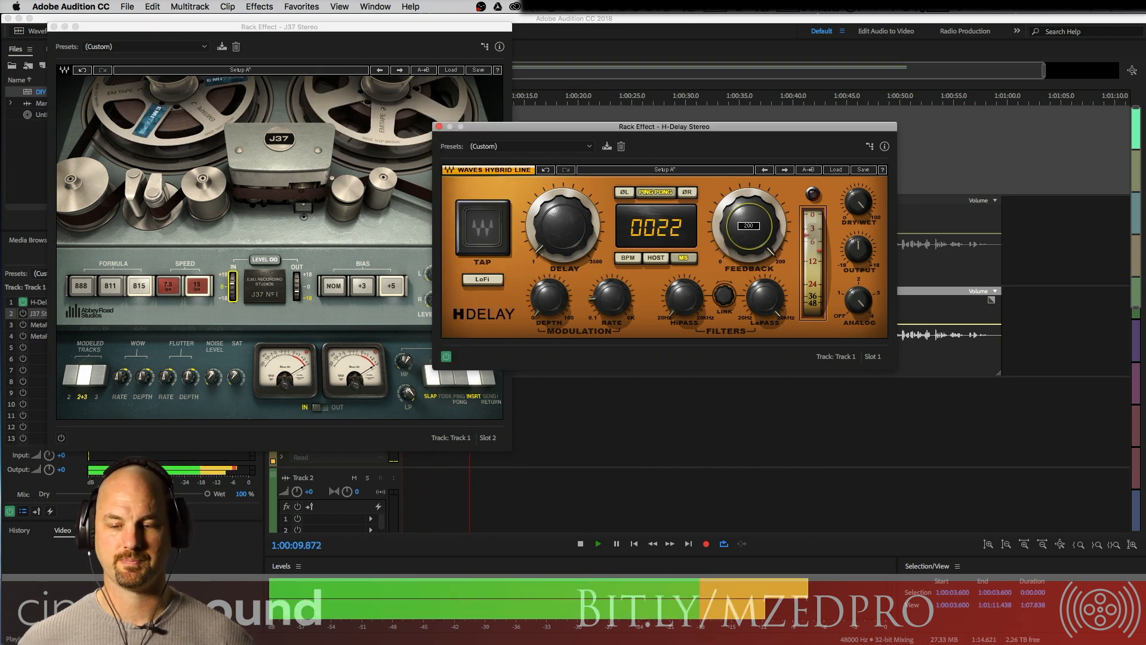
pyautogui.moveTo(627, 127); pyautogui.dragTo(771, 85)
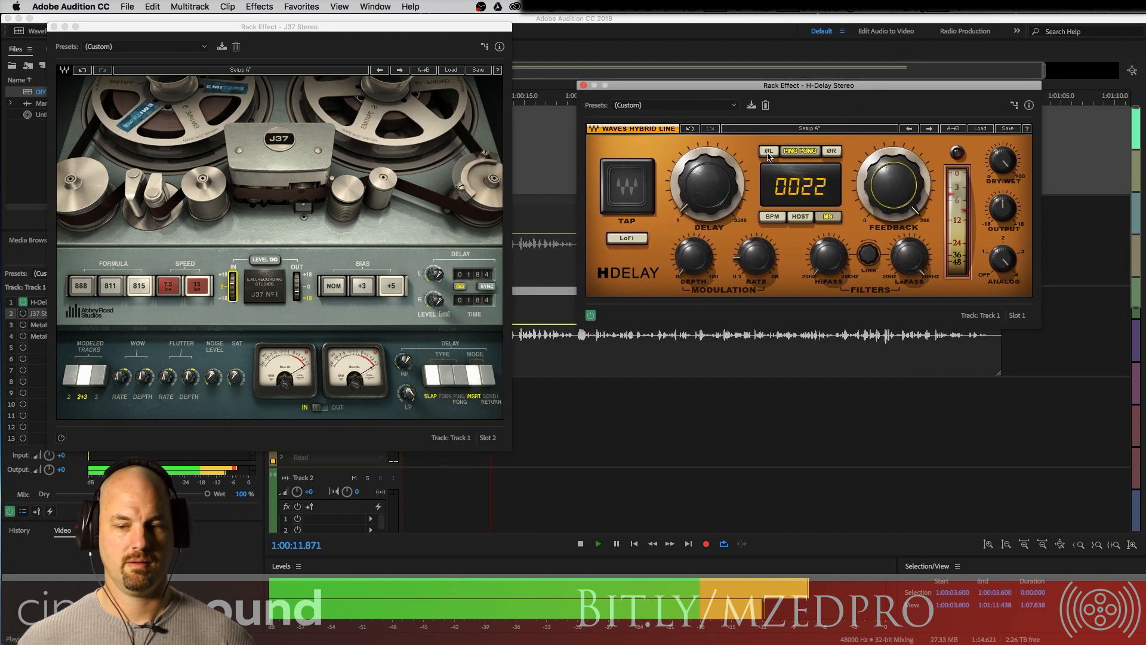
pyautogui.click(590, 316)
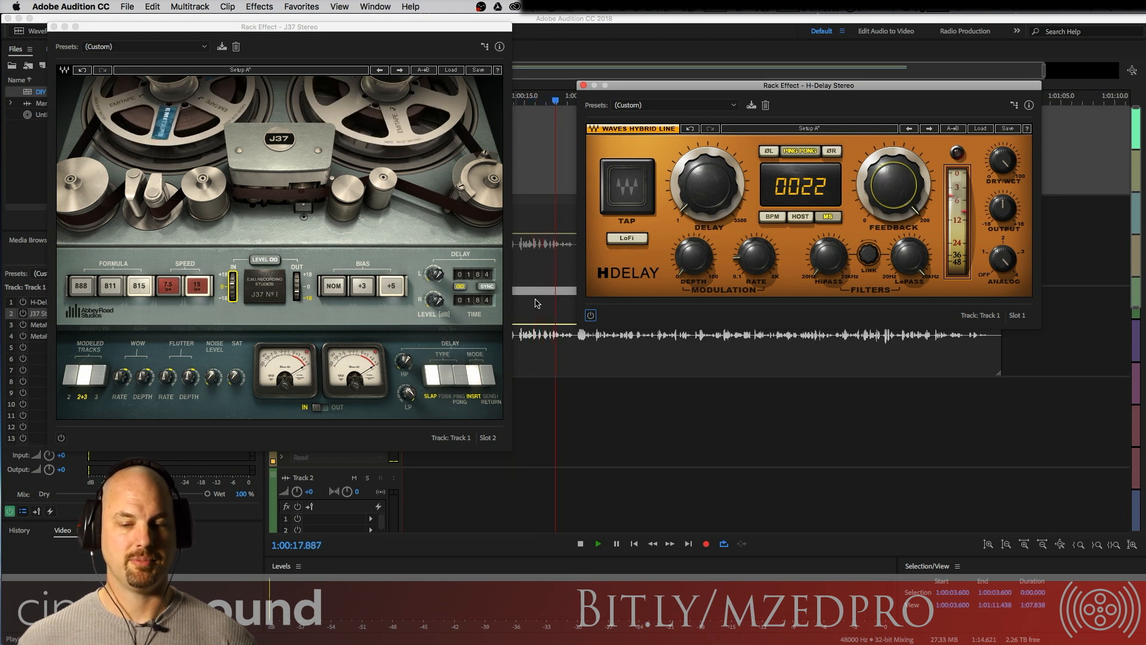
pyautogui.click(591, 316)
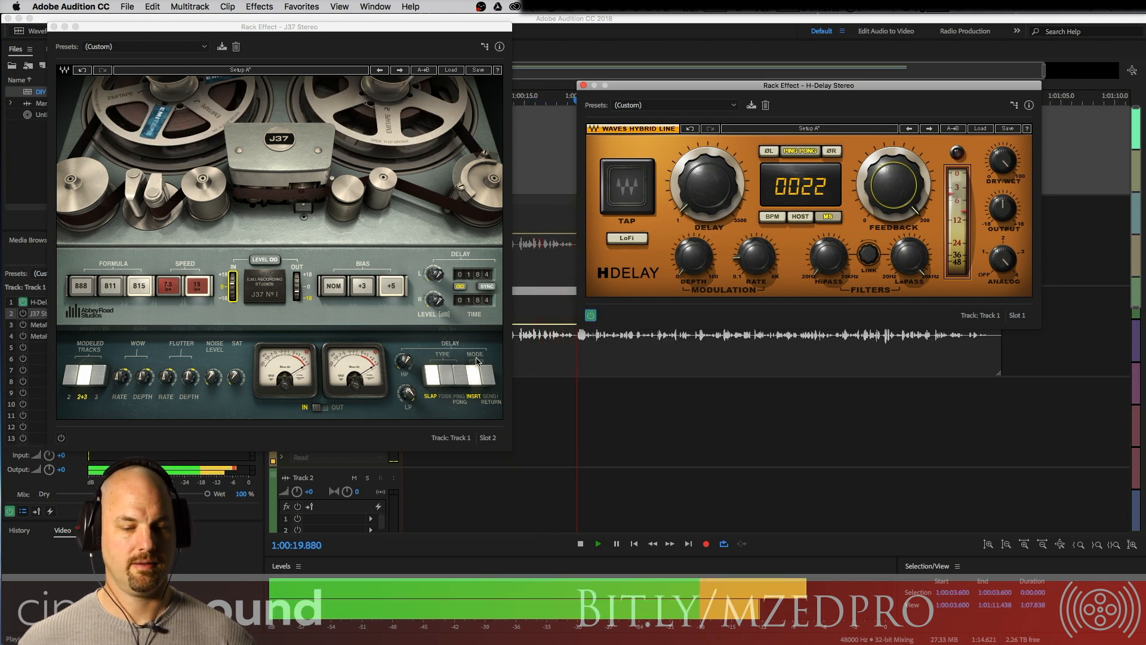
# - Alternate the J37 tape speed between 7.5 and 15, stopping and restarting playback to compare the sound
pyautogui.click(185, 293)
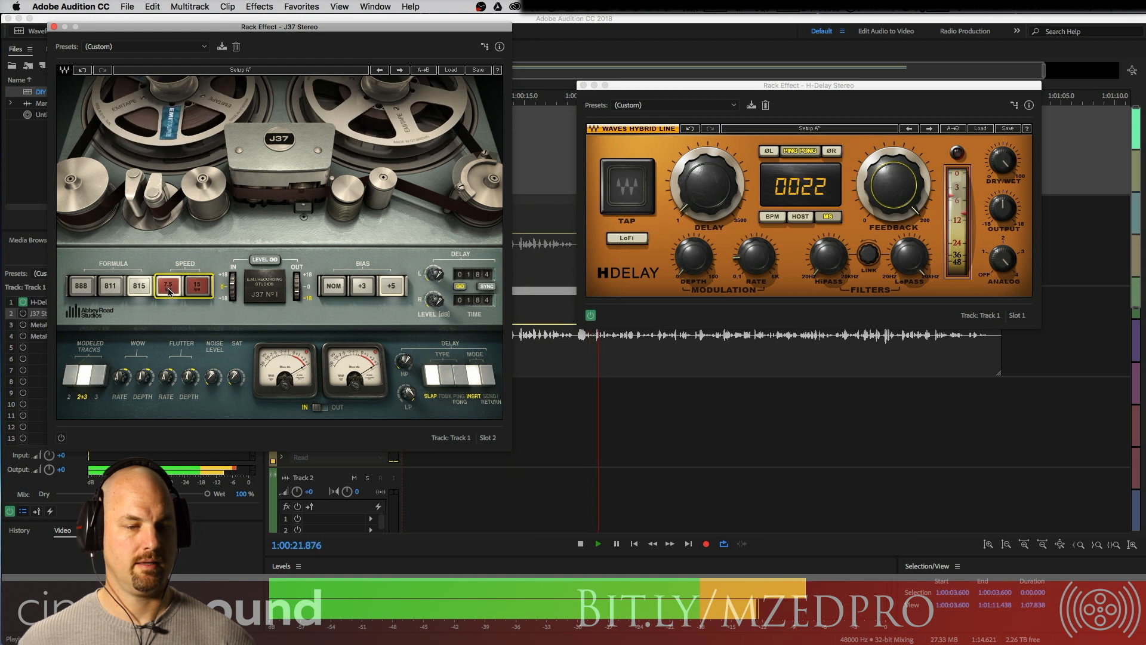
pyautogui.press('space')
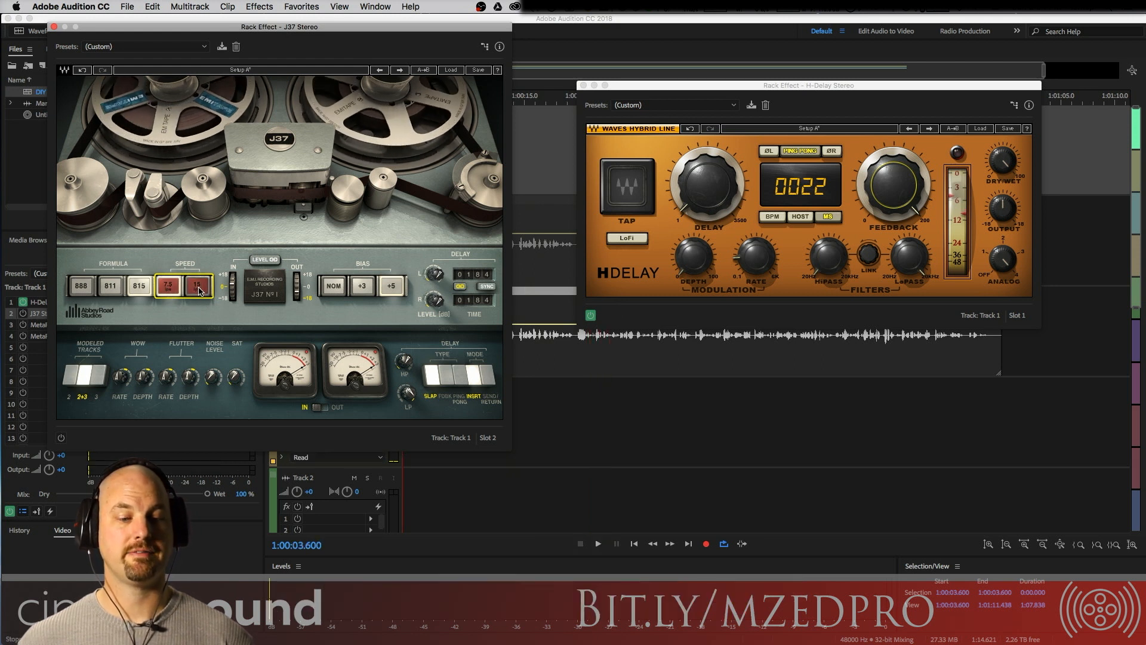
pyautogui.click(192, 293)
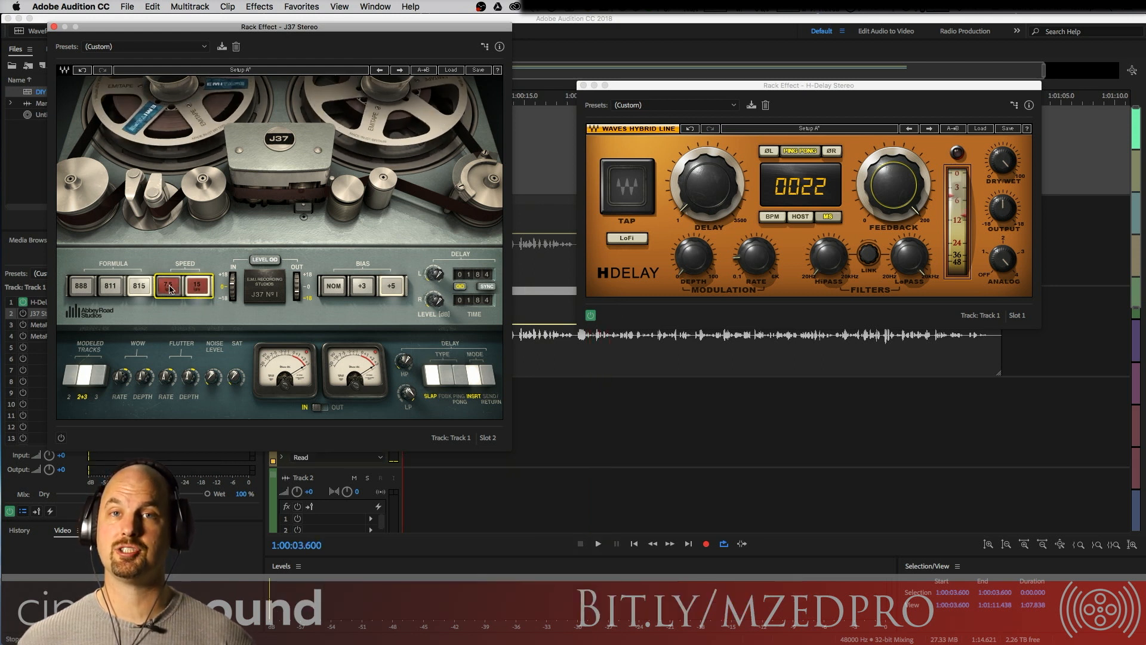
pyautogui.click(169, 289)
pyautogui.press('space')
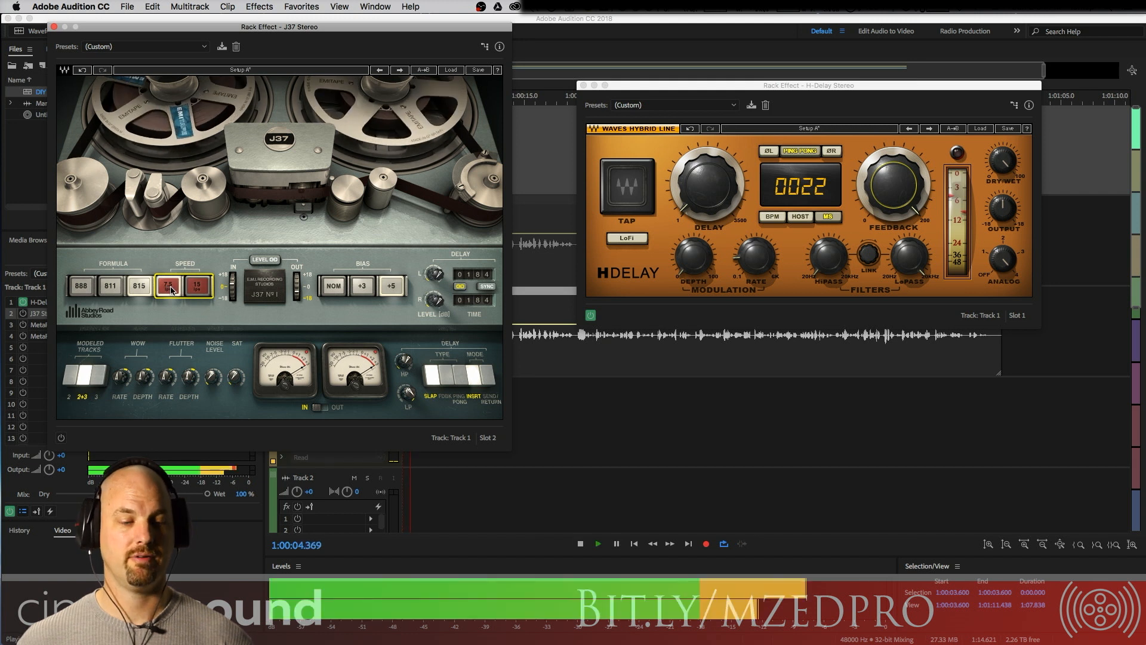
pyautogui.click(195, 290)
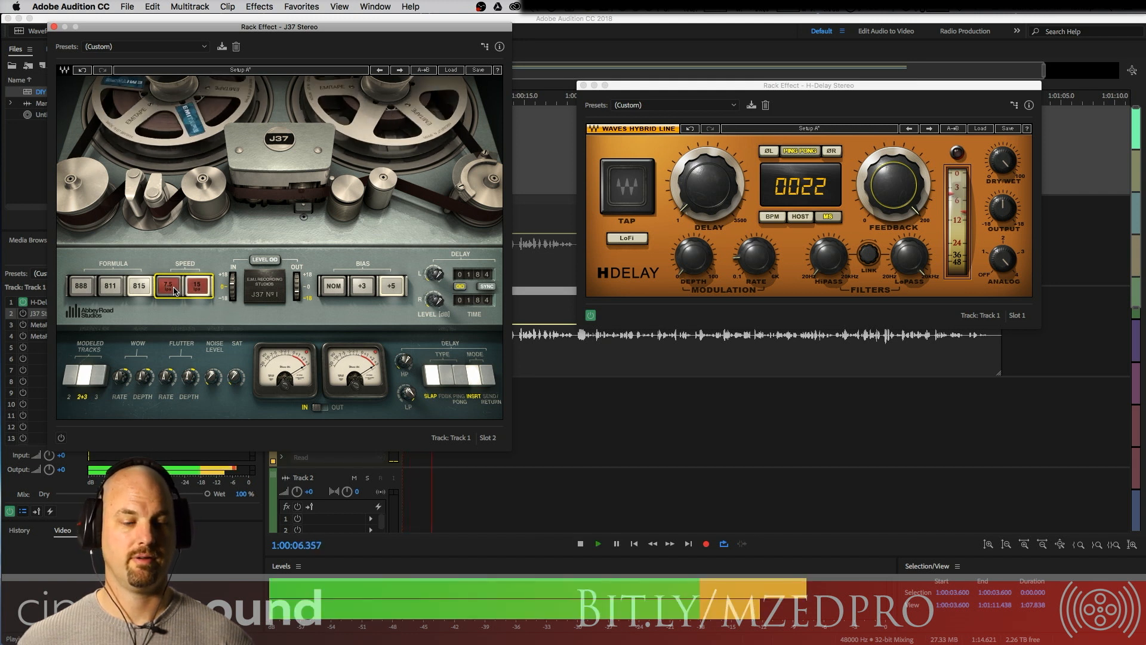
pyautogui.press('space')
# - Enable the J37 effect, audition it during playback, and set its tape speed to 7.5
pyautogui.press('space')
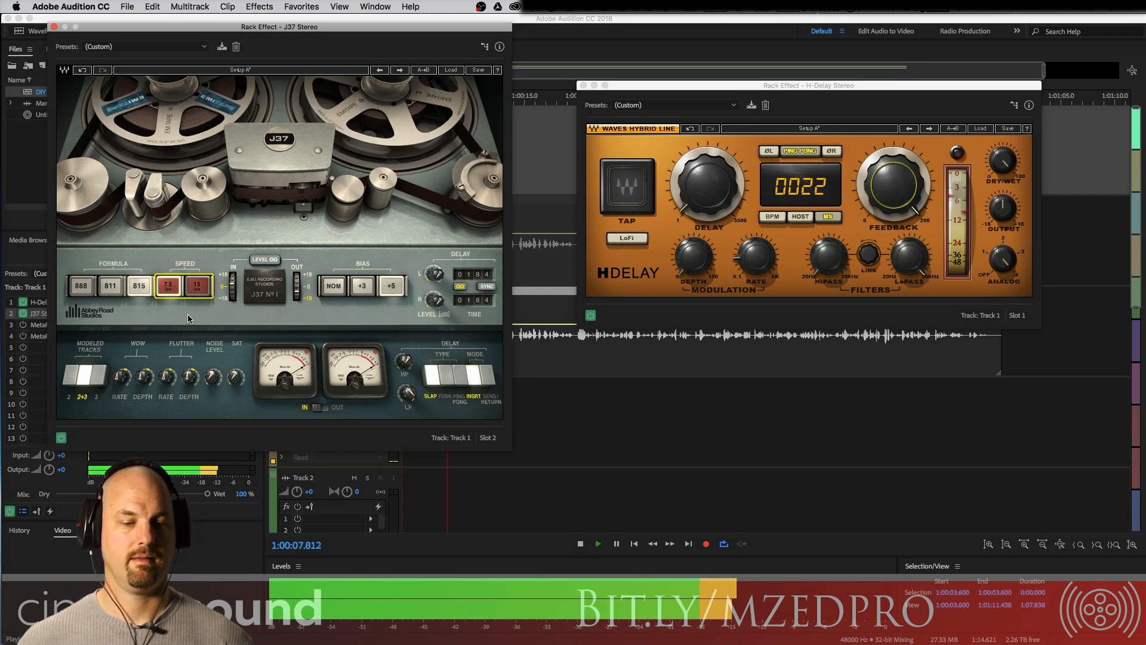
pyautogui.press('space')
pyautogui.click(171, 287)
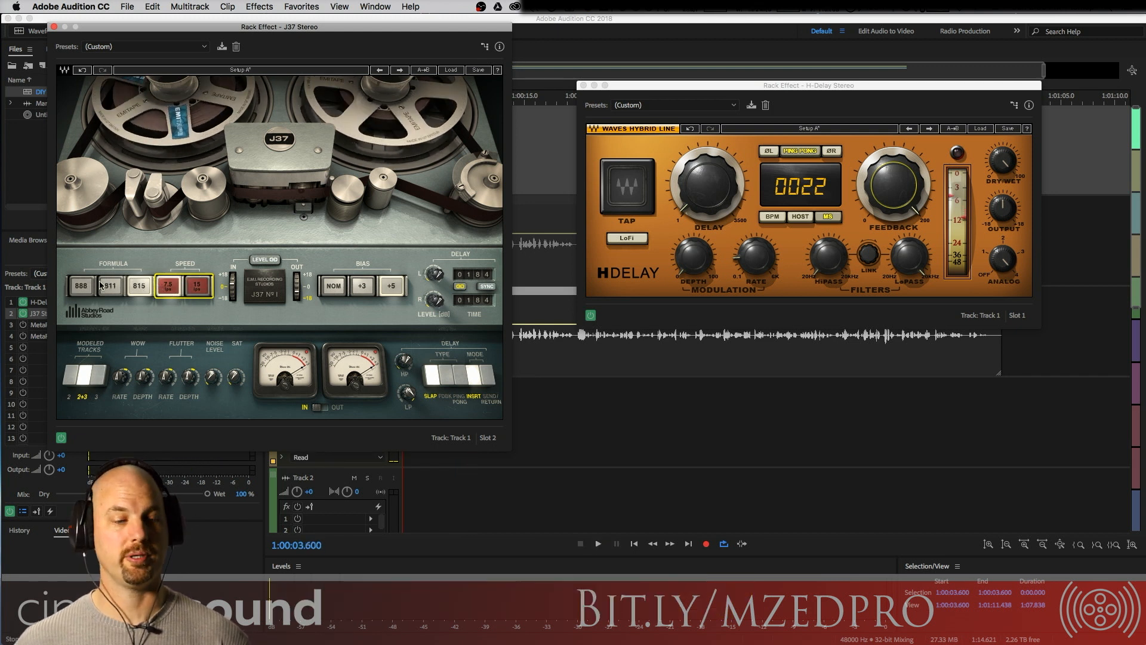
# - Play the session and compare the J37 tape formulas 888, 811 and 815 in turn, ending on 815
pyautogui.press('space')
pyautogui.click(94, 294)
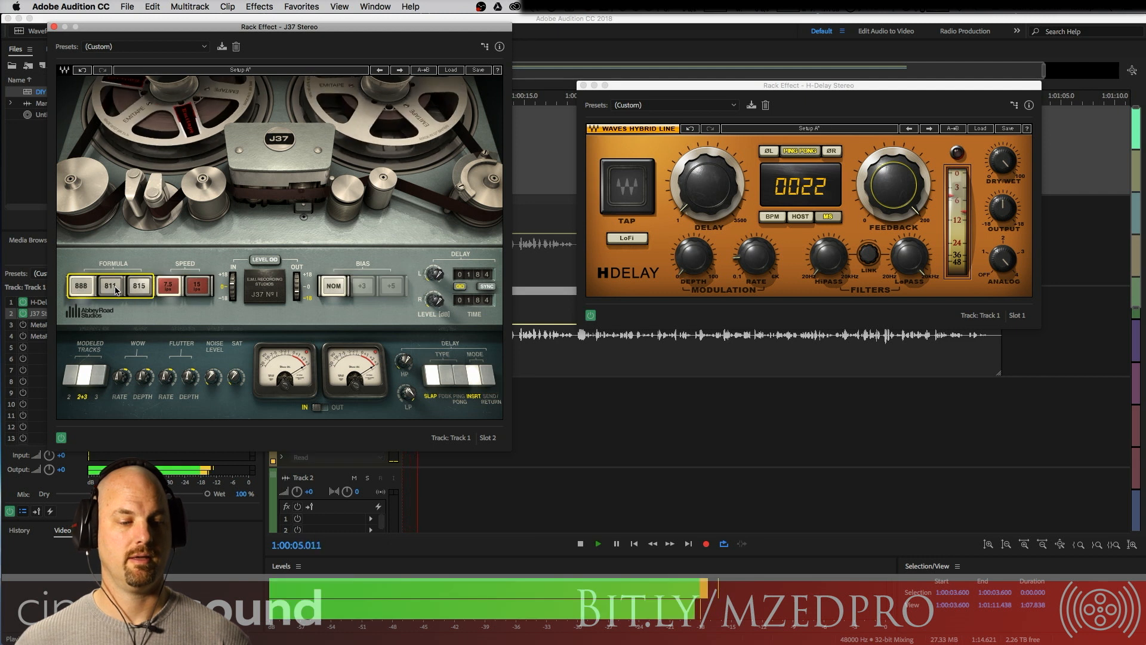
pyautogui.click(116, 290)
pyautogui.click(136, 288)
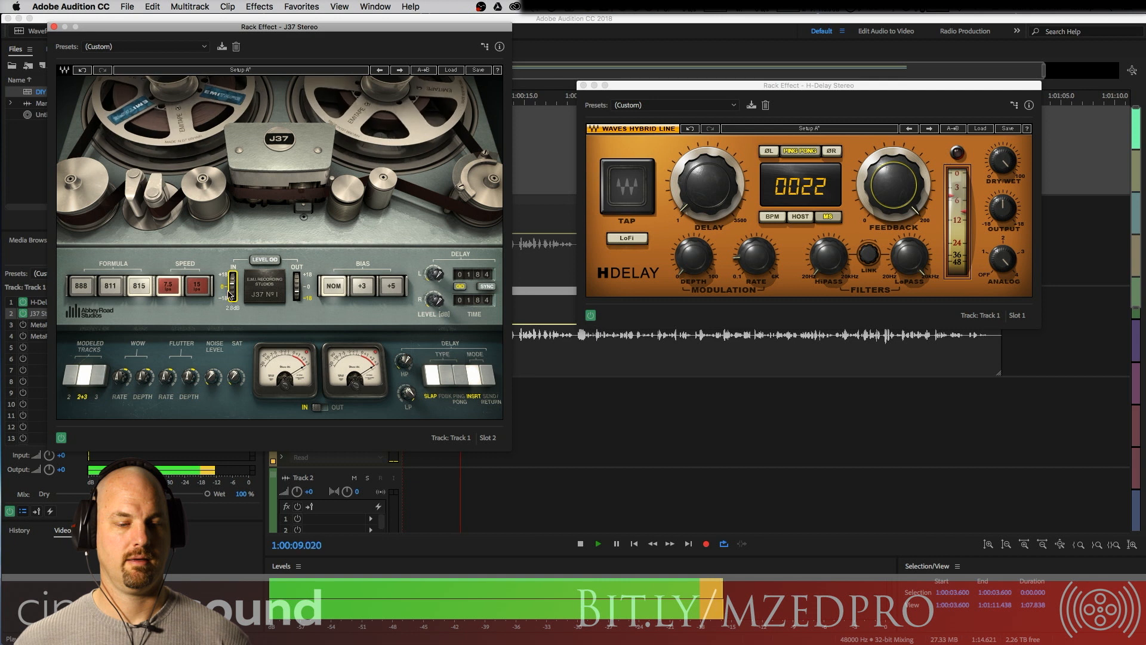
pyautogui.press('space')
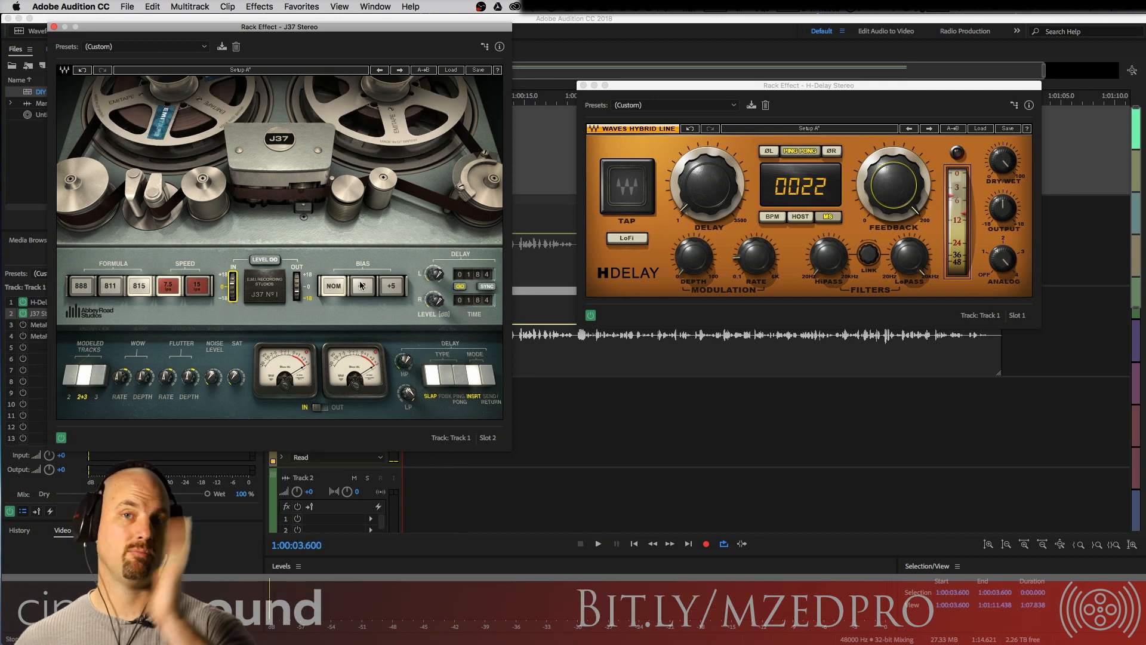
# - Set the J37 bias to +5 during playback and raise its input level
pyautogui.press('space')
pyautogui.click(391, 288)
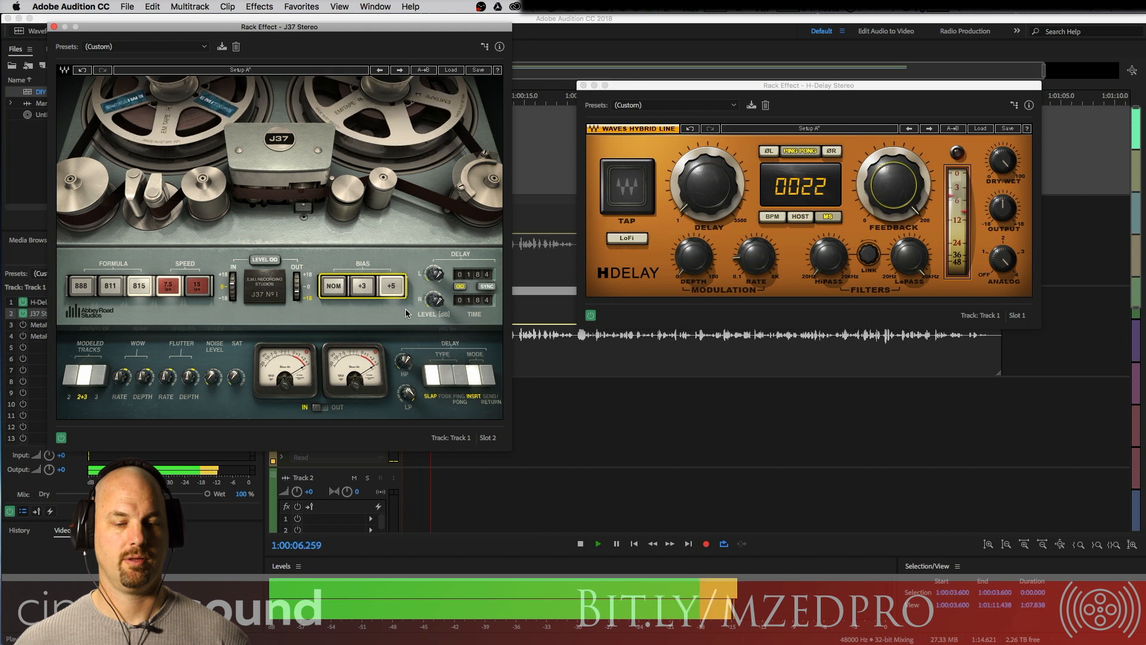
pyautogui.click(232, 298)
pyautogui.moveTo(232, 299); pyautogui.dragTo(233, 276)
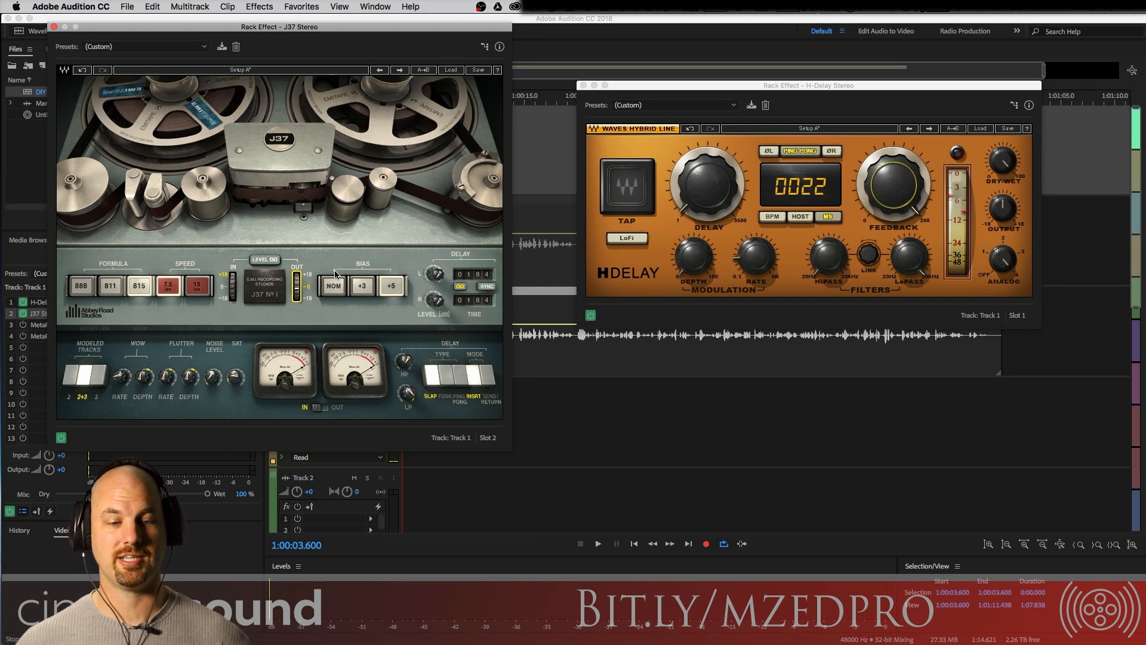
# - Restart playback, set the J37 tape speed to 7.5, and run through the tape formulas
pyautogui.press('space')
pyautogui.click(170, 289)
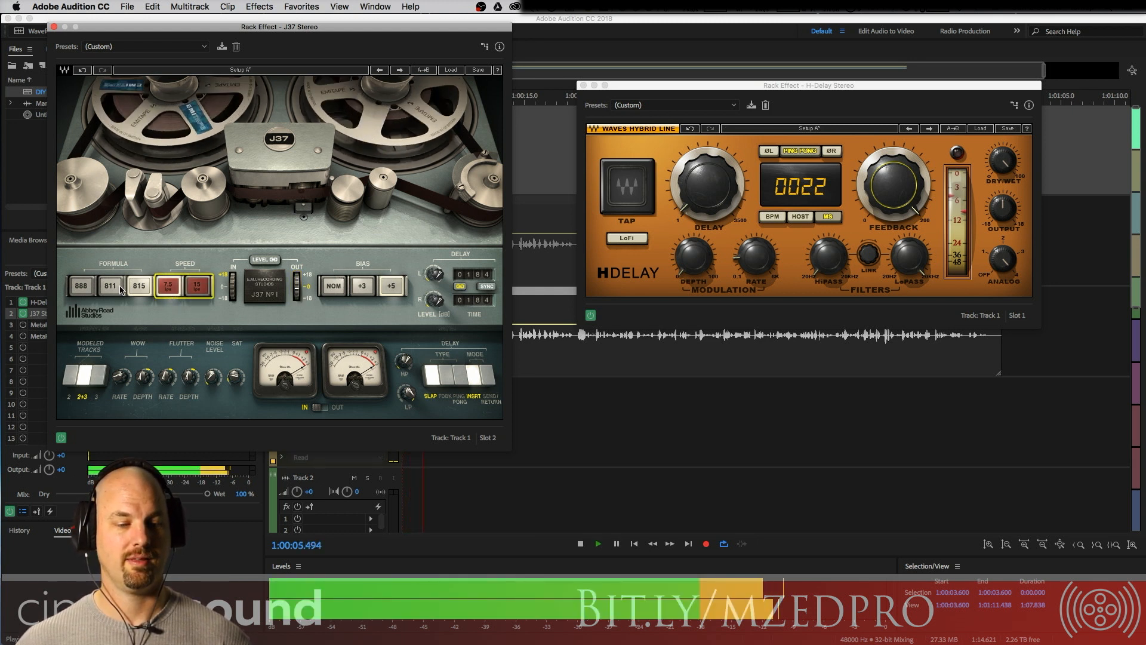
pyautogui.click(81, 288)
pyautogui.click(110, 288)
pyautogui.click(139, 288)
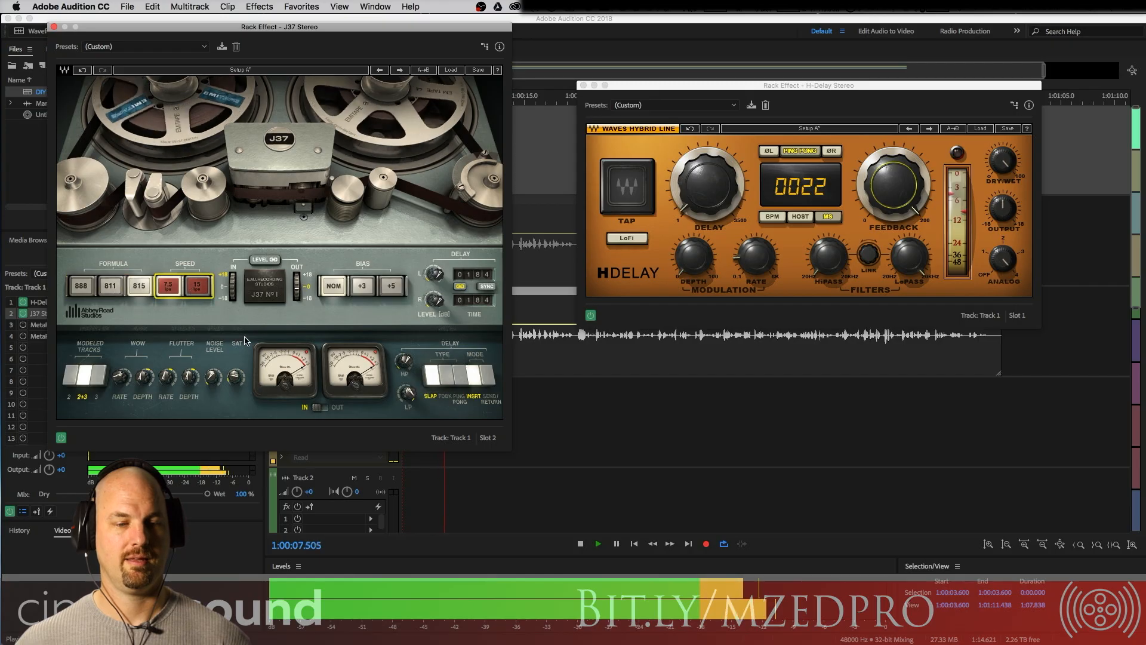
# - Stop playback, close the J37 effect, and open the MetaFilter effect from slot 3 of Track 1's rack
pyautogui.press('space')
pyautogui.click(53, 26)
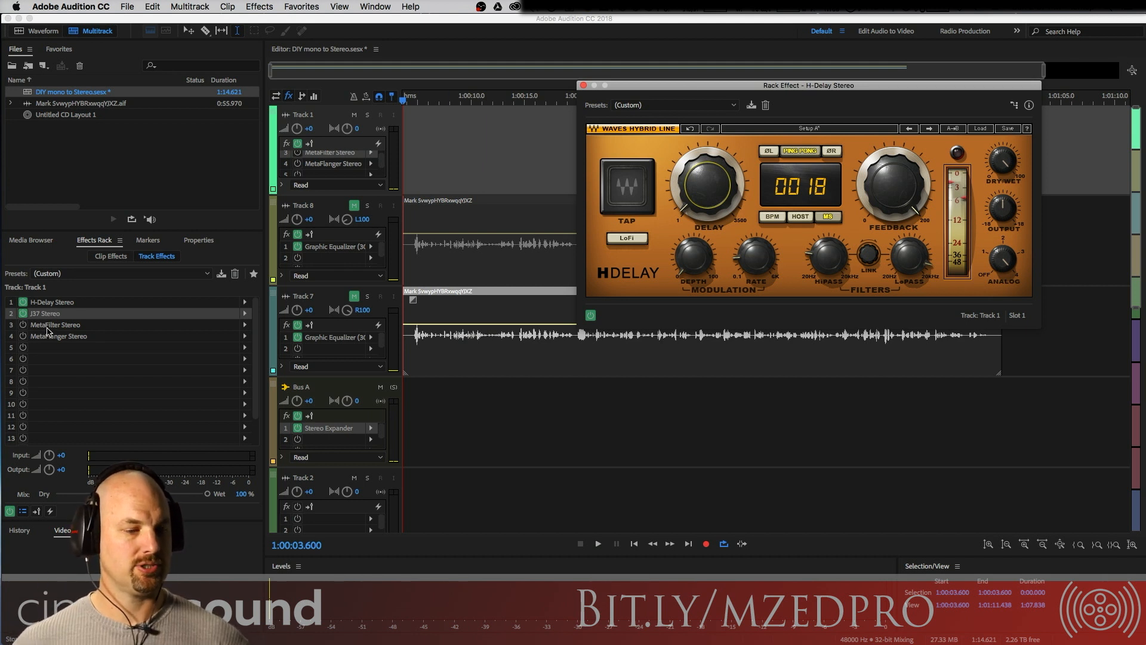
pyautogui.doubleClick(51, 324)
pyautogui.moveTo(432, 83); pyautogui.dragTo(540, 70)
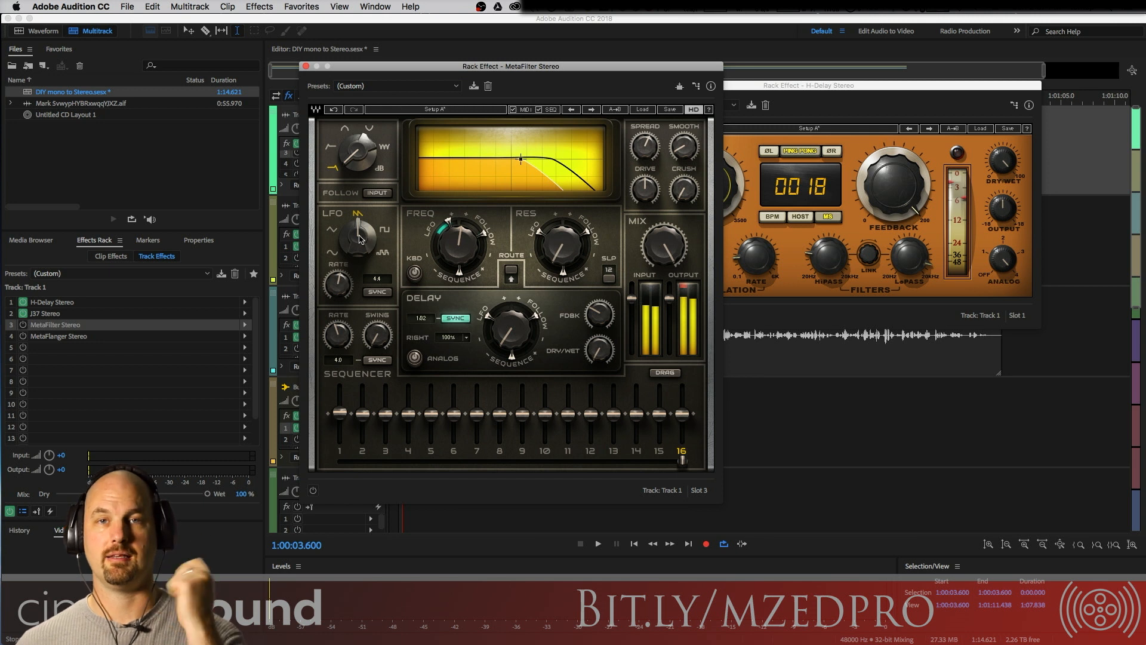
# - Compare MetaFilter's LFO waveforms, ending on sawtooth at a rate of 2.0, and increase the LFO modulation of the filter frequency
pyautogui.moveTo(342, 224); pyautogui.dragTo(345, 238)
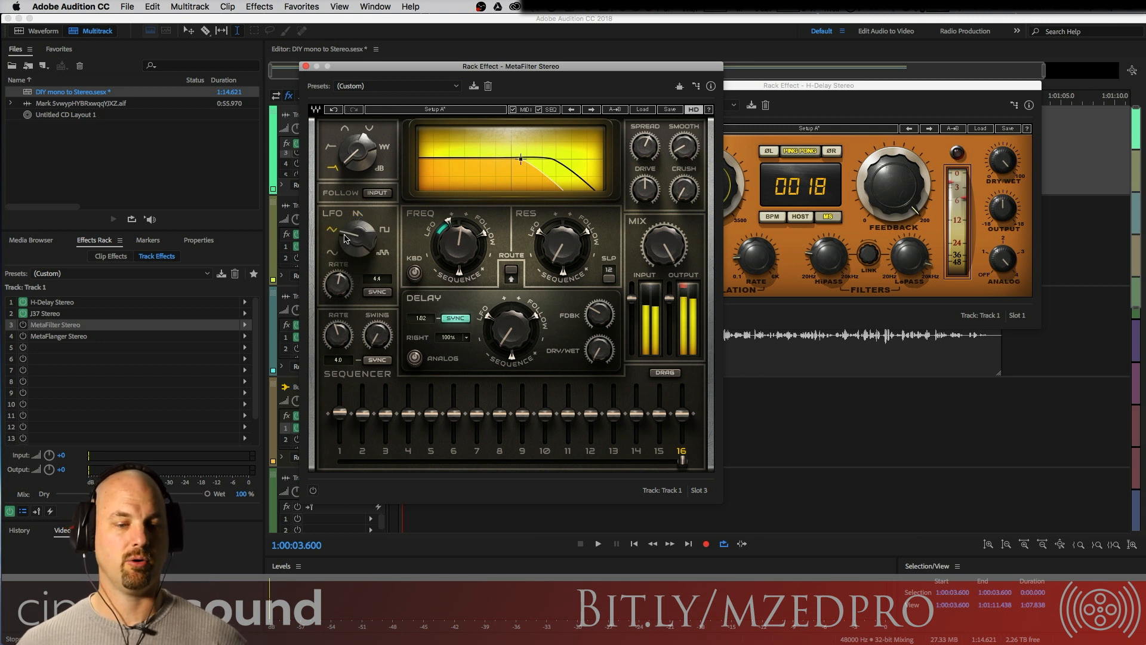
pyautogui.click(358, 215)
pyautogui.click(333, 251)
pyautogui.click(360, 214)
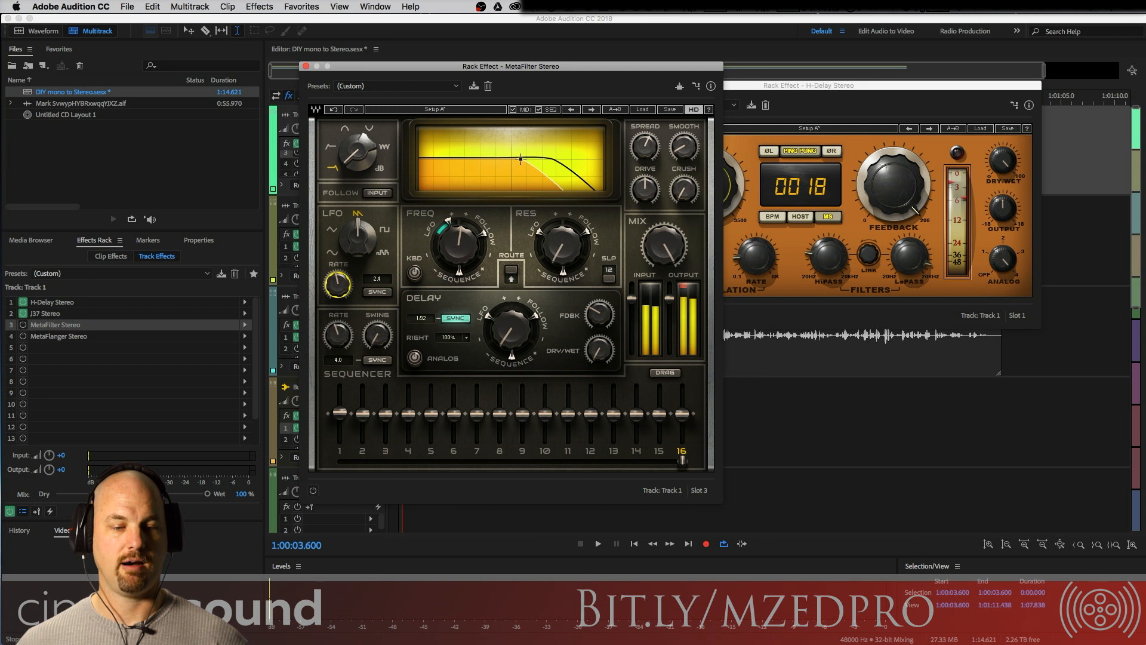
pyautogui.moveTo(445, 226); pyautogui.dragTo(444, 220)
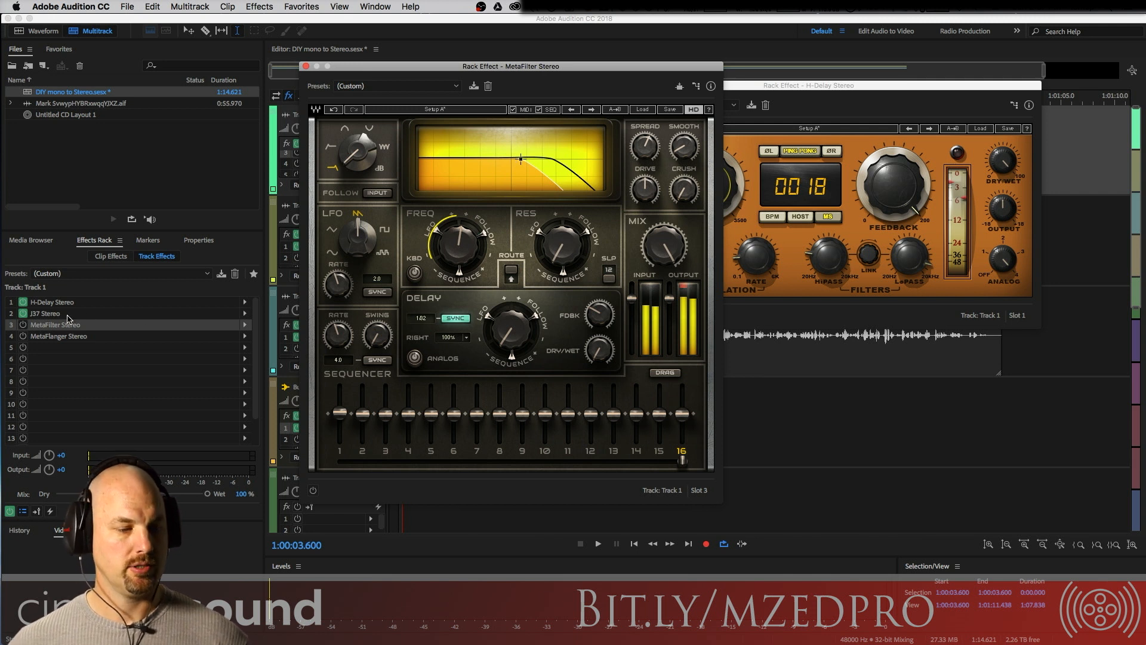
# - Enable MetaFilter and, during playback, adjust its frequency LFO amount together with the H-Delay low-pass filter
pyautogui.click(22, 324)
pyautogui.press('space')
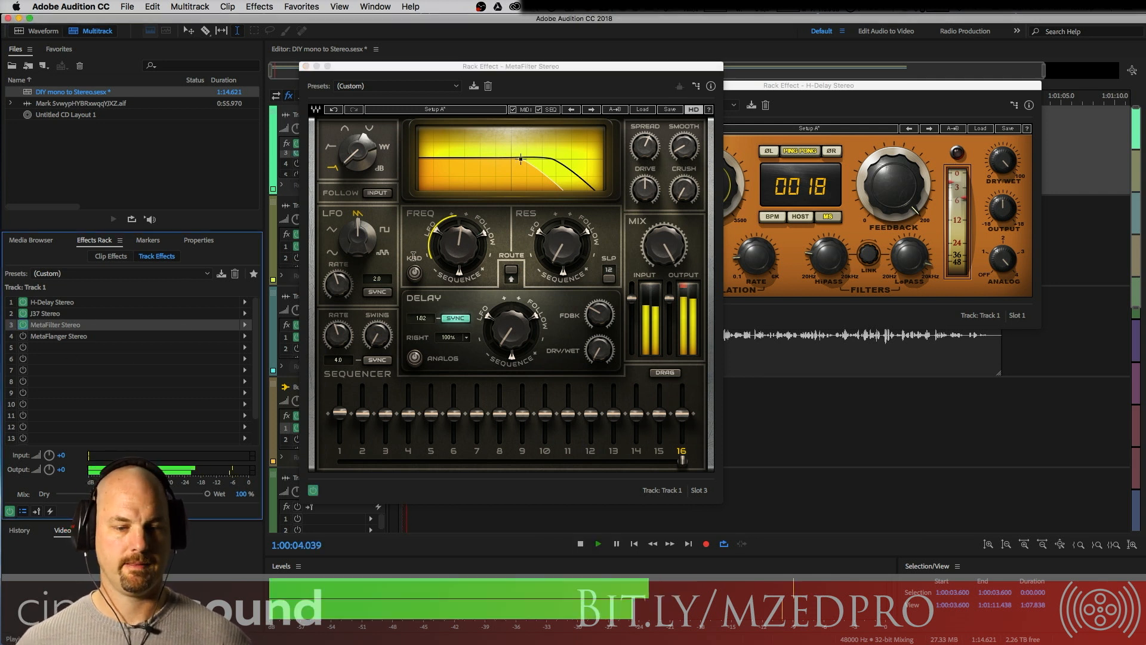
pyautogui.click(435, 234)
pyautogui.moveTo(894, 188)
pyautogui.mouseDown()
pyautogui.moveTo(895, 230)
pyautogui.moveTo(894, 185)
pyautogui.mouseUp()
pyautogui.moveTo(829, 257); pyautogui.dragTo(828, 293)
pyautogui.moveTo(910, 257); pyautogui.dragTo(909, 230)
pyautogui.click(435, 233)
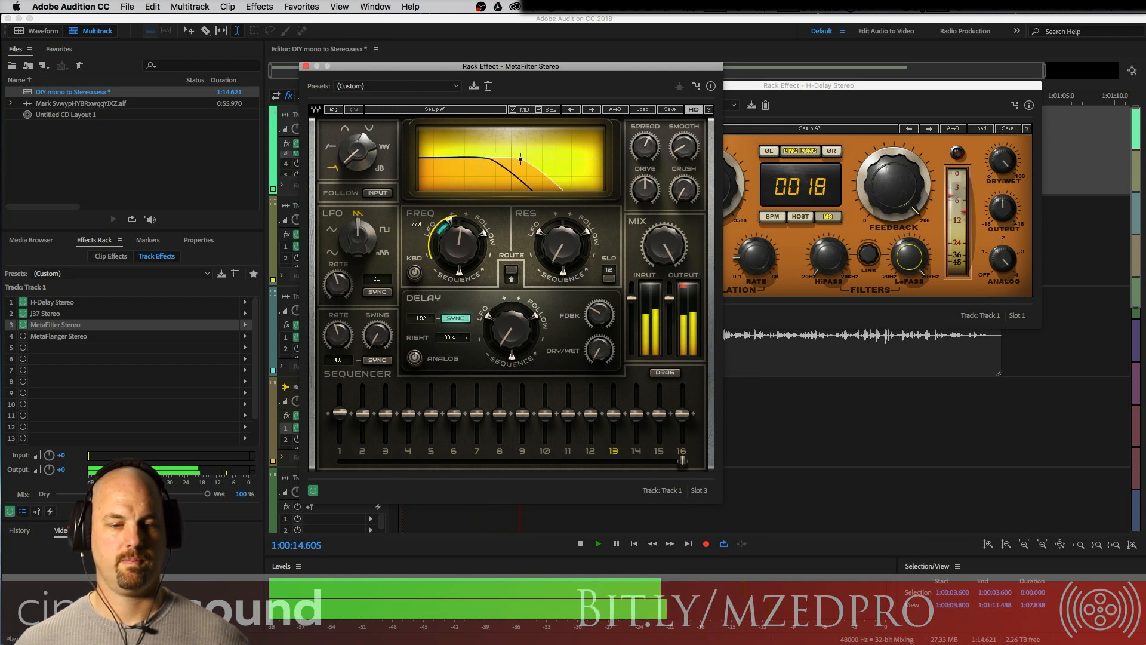
# - Raise MetaFilter's resonance, then restart playback with the LFO rate set to 4.1 and readjust the frequency LFO amount
pyautogui.moveTo(562, 246)
pyautogui.mouseDown()
pyautogui.moveTo(562, 182)
pyautogui.moveTo(563, 229)
pyautogui.mouseUp()
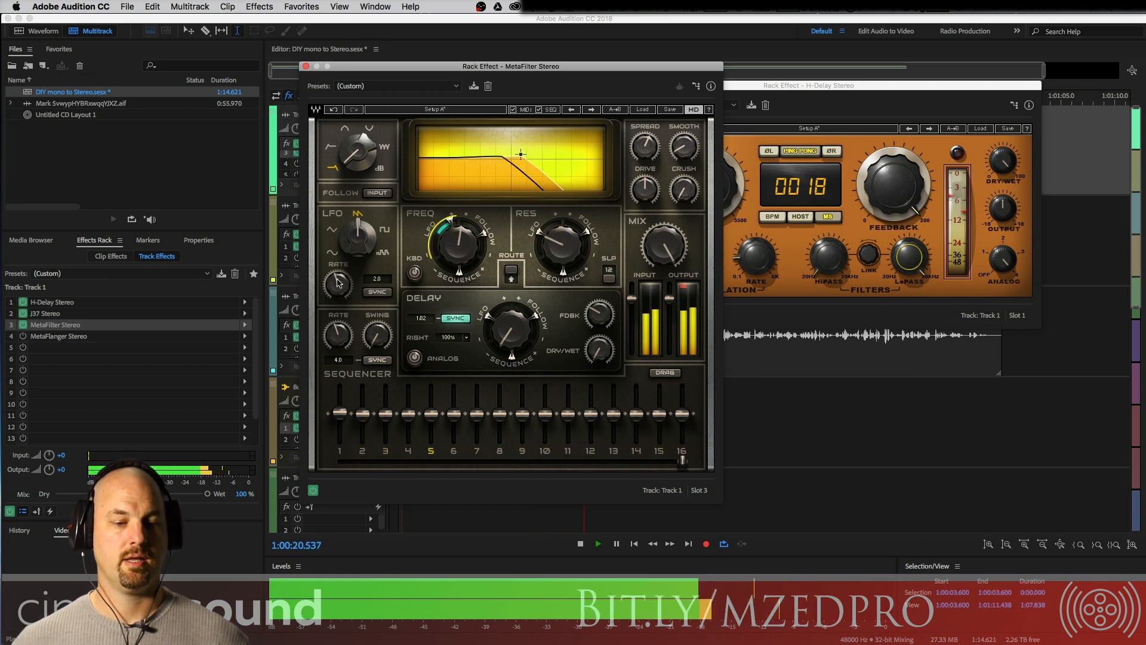
pyautogui.press('space')
pyautogui.press('space')
pyautogui.moveTo(338, 284); pyautogui.dragTo(337, 268)
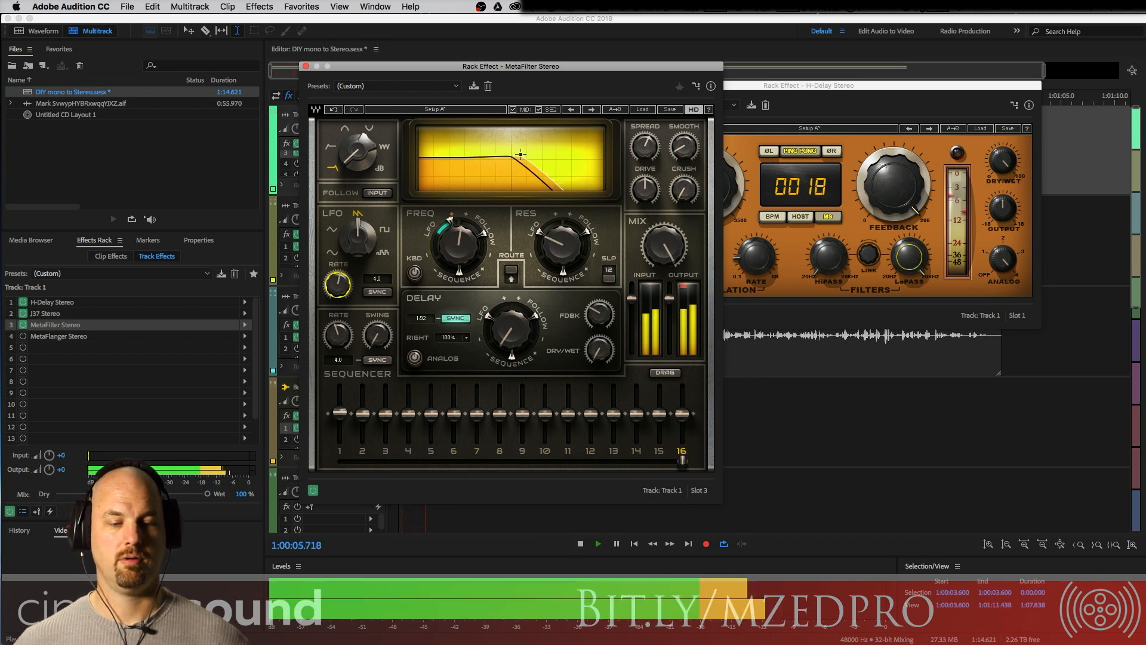
pyautogui.moveTo(465, 237); pyautogui.dragTo(466, 231)
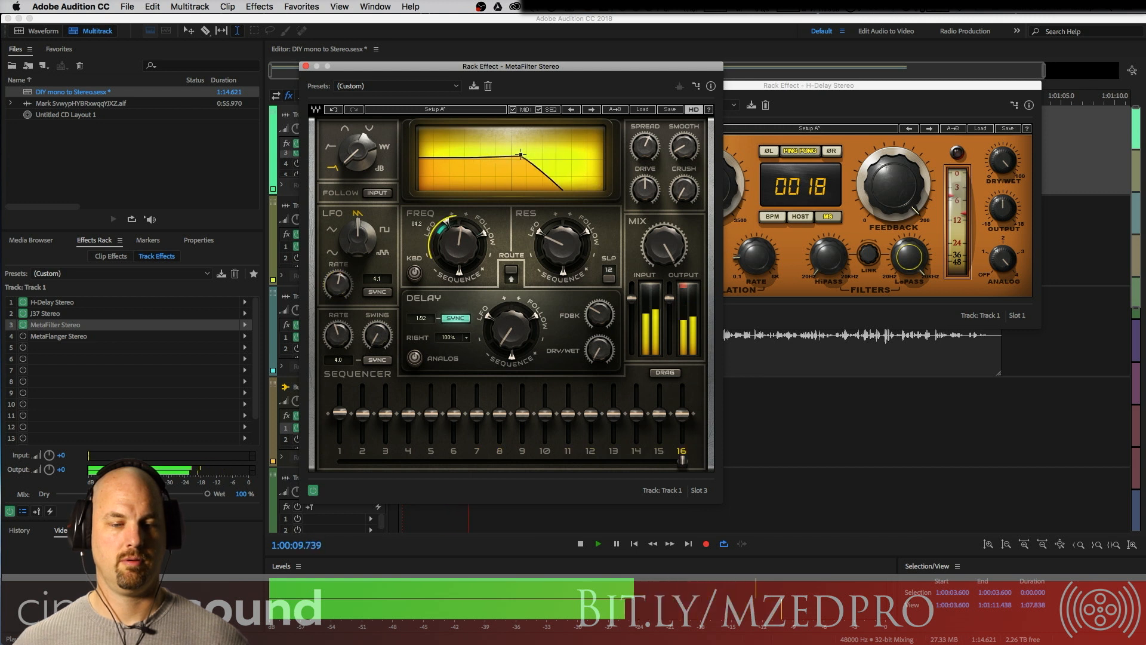
# - Adjust the H-Delay filters with the low-pass off, set the delay time to 38 ms, and readjust the feedback
pyautogui.click(909, 257)
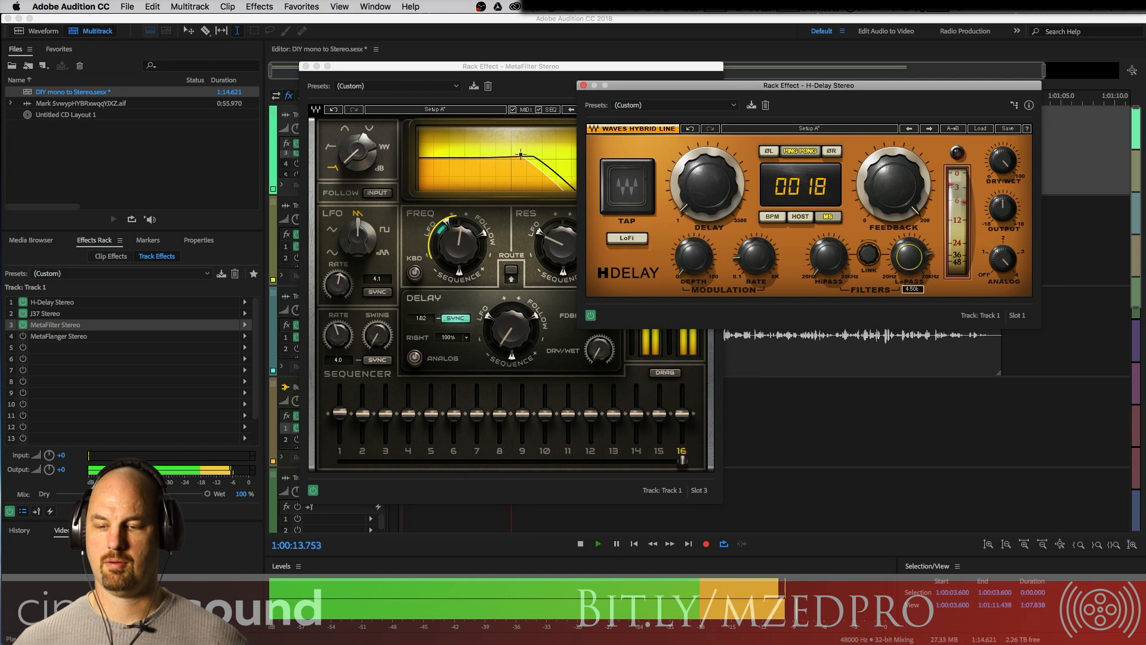
pyautogui.click(815, 261)
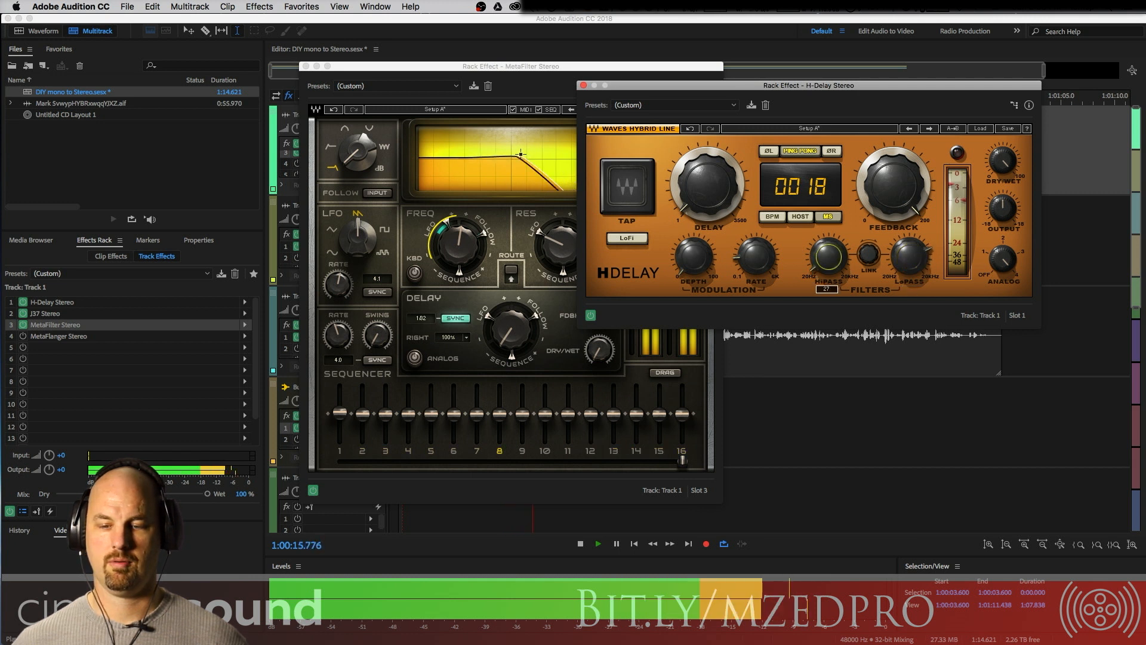
pyautogui.moveTo(697, 193); pyautogui.dragTo(688, 182)
pyautogui.click(824, 258)
pyautogui.moveTo(910, 258); pyautogui.dragTo(951, 154)
pyautogui.click(894, 186)
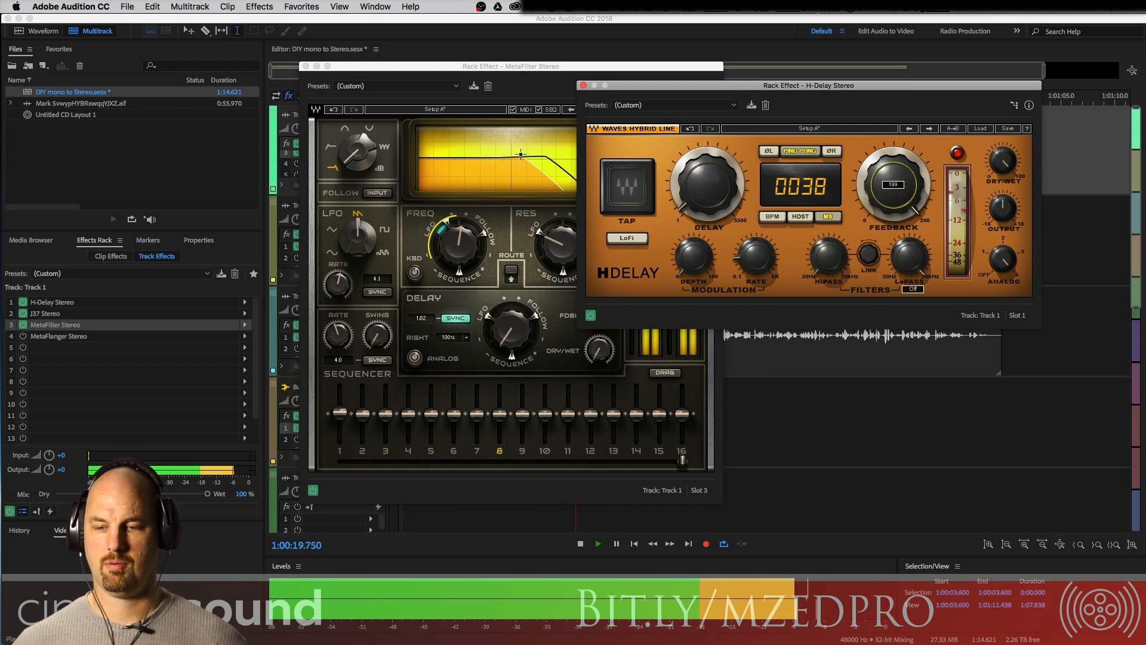
# - Set the H-Delay time to 20 ms and MetaFilter's LFO rate to 1.7, and stop playback
pyautogui.moveTo(704, 201); pyautogui.dragTo(703, 208)
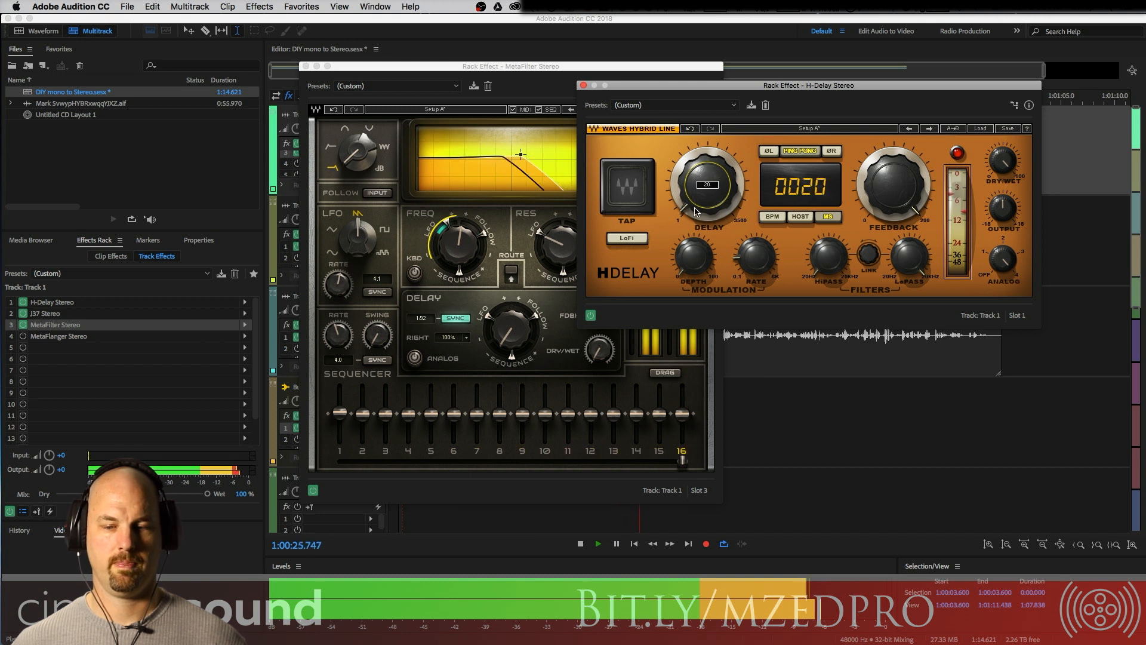
pyautogui.moveTo(337, 285); pyautogui.dragTo(337, 294)
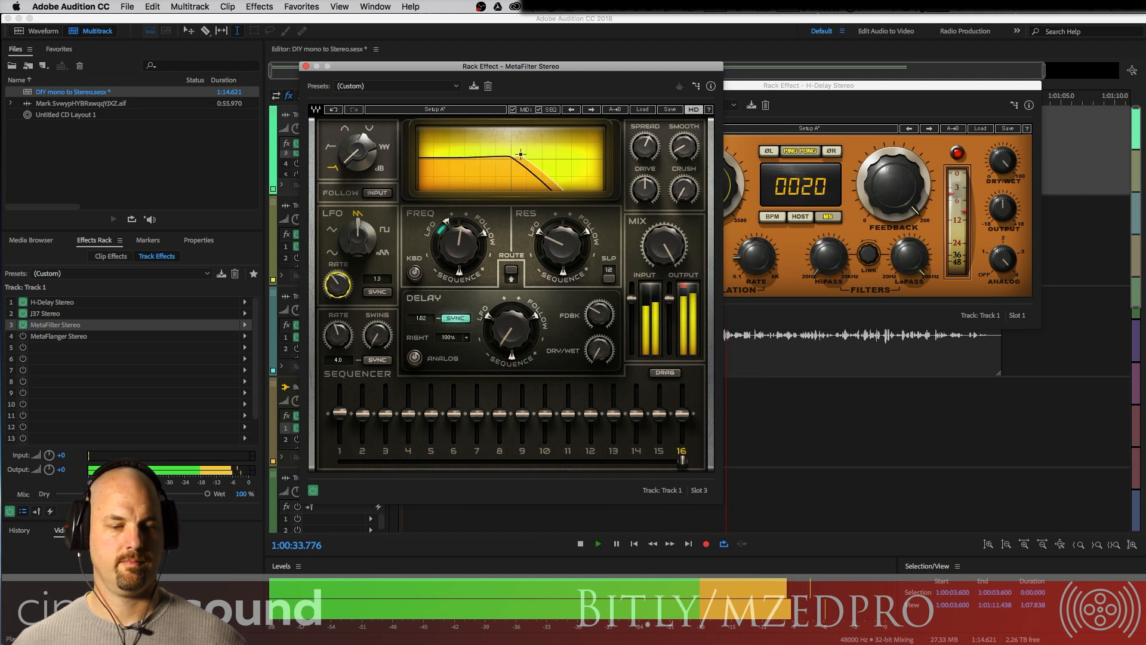
pyautogui.press('space')
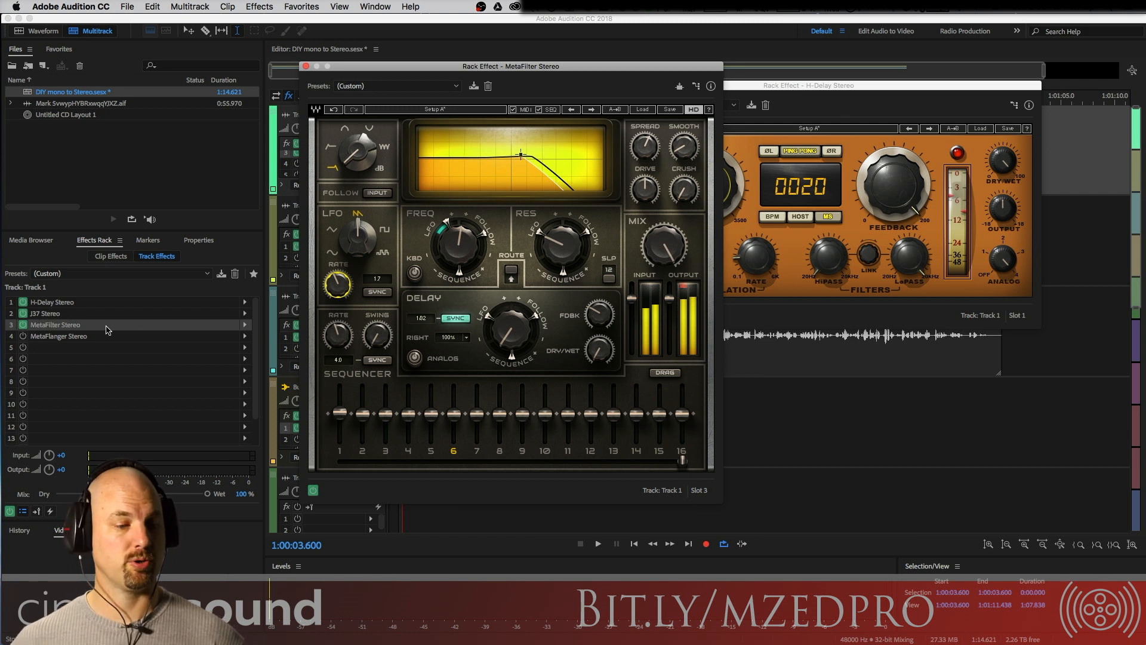
# - Enable and open the MetaFlanger effect in slot 4, and lower its mix to 21 while auditioning the session
pyautogui.click(58, 338)
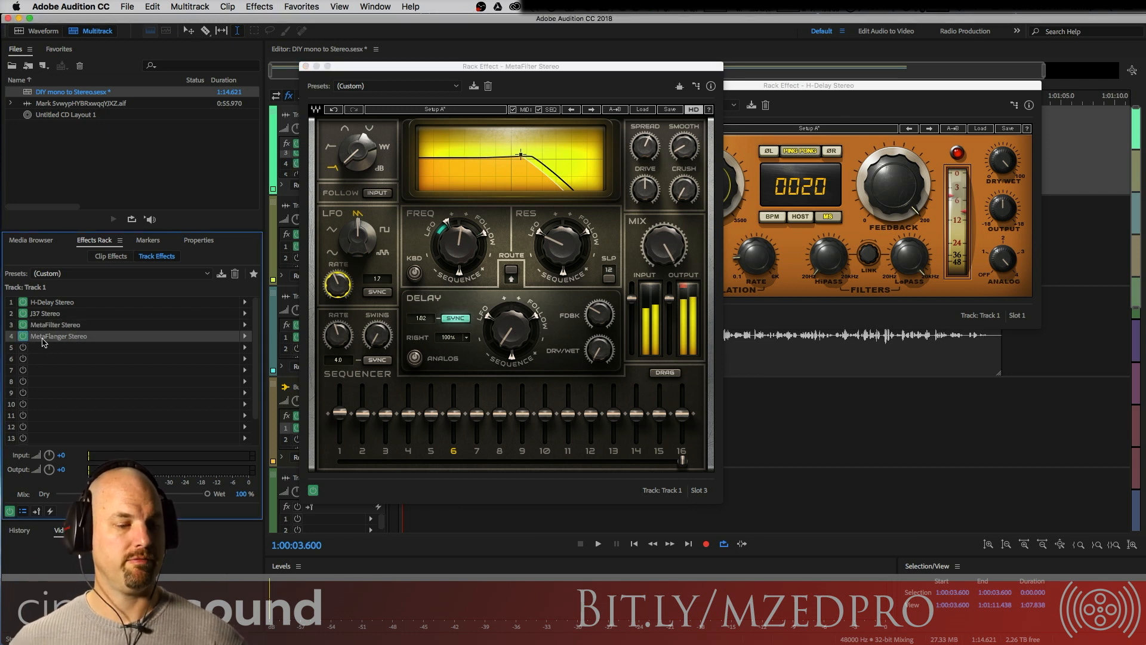
pyautogui.doubleClick(53, 338)
pyautogui.moveTo(691, 366); pyautogui.dragTo(729, 86)
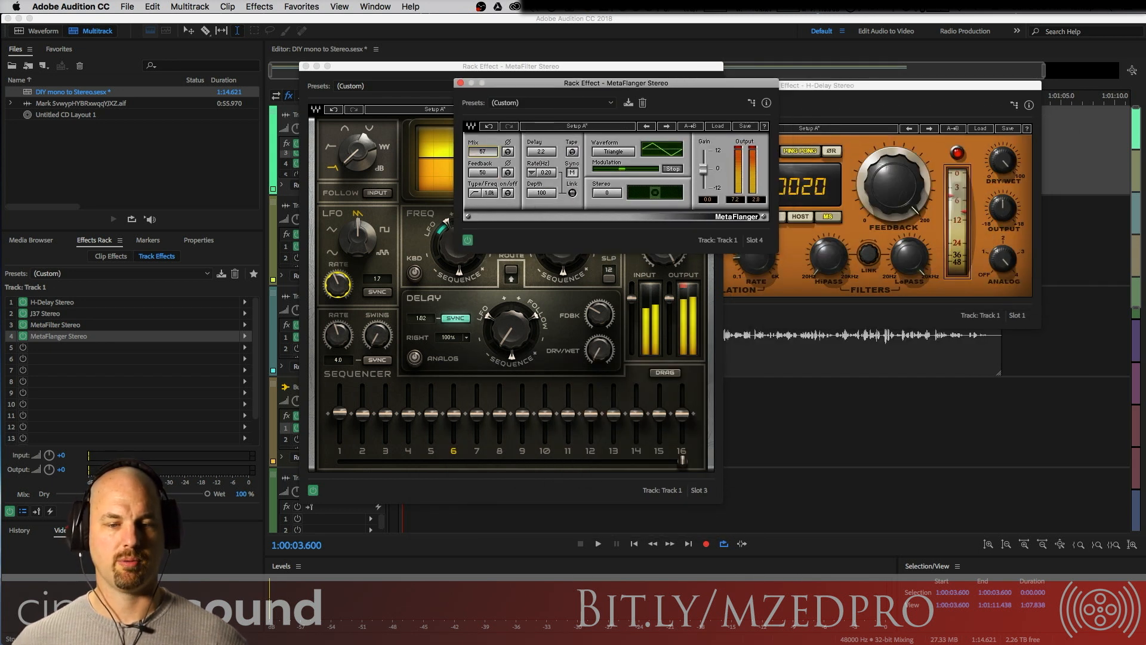
pyautogui.press('space')
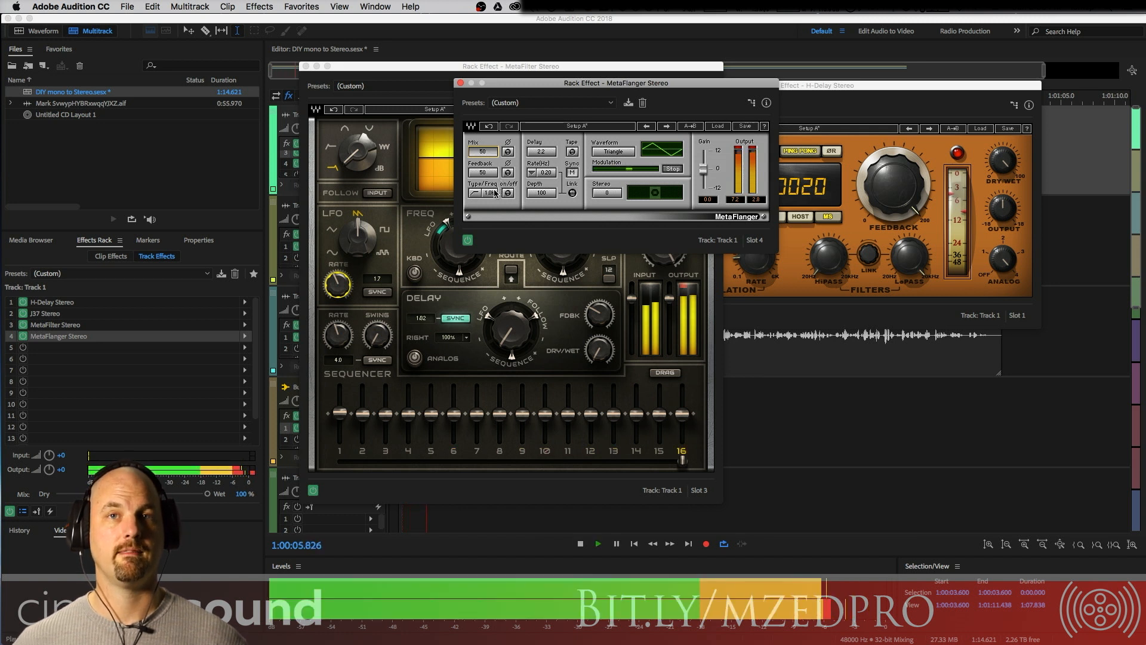
pyautogui.press('space')
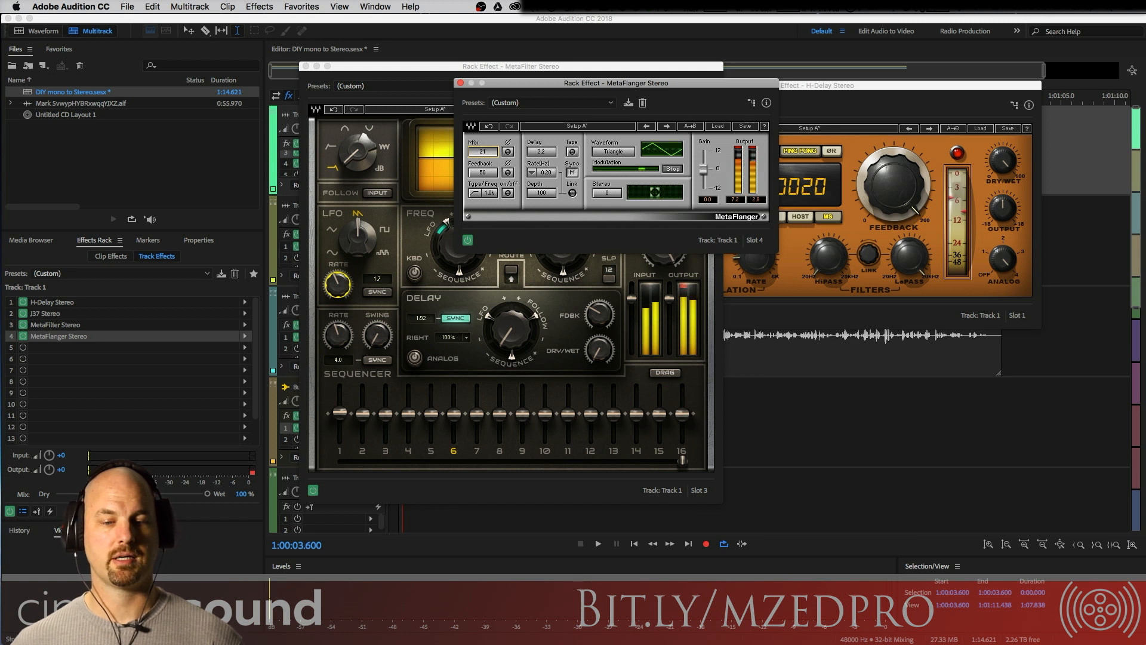
# - Play the session again while fine-tuning MetaFlanger's mix, then close its window and stop playback
pyautogui.press('space')
pyautogui.moveTo(490, 153)
pyautogui.mouseDown()
pyautogui.moveTo(490, 141)
pyautogui.moveTo(490, 172)
pyautogui.mouseUp()
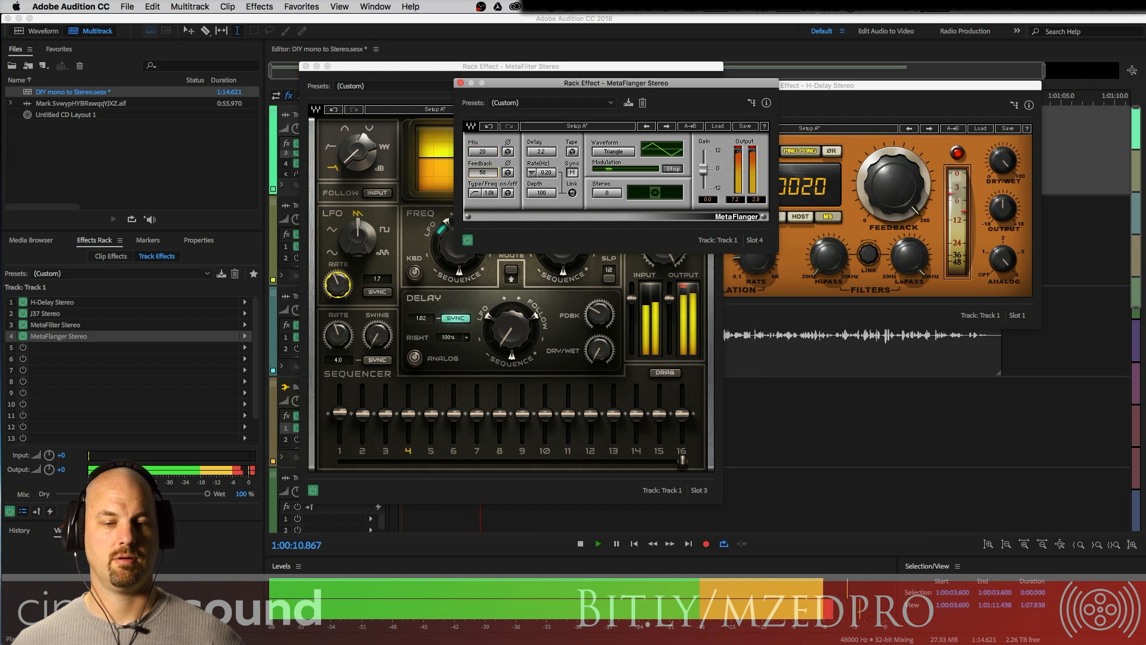
pyautogui.click(461, 83)
pyautogui.press('space')
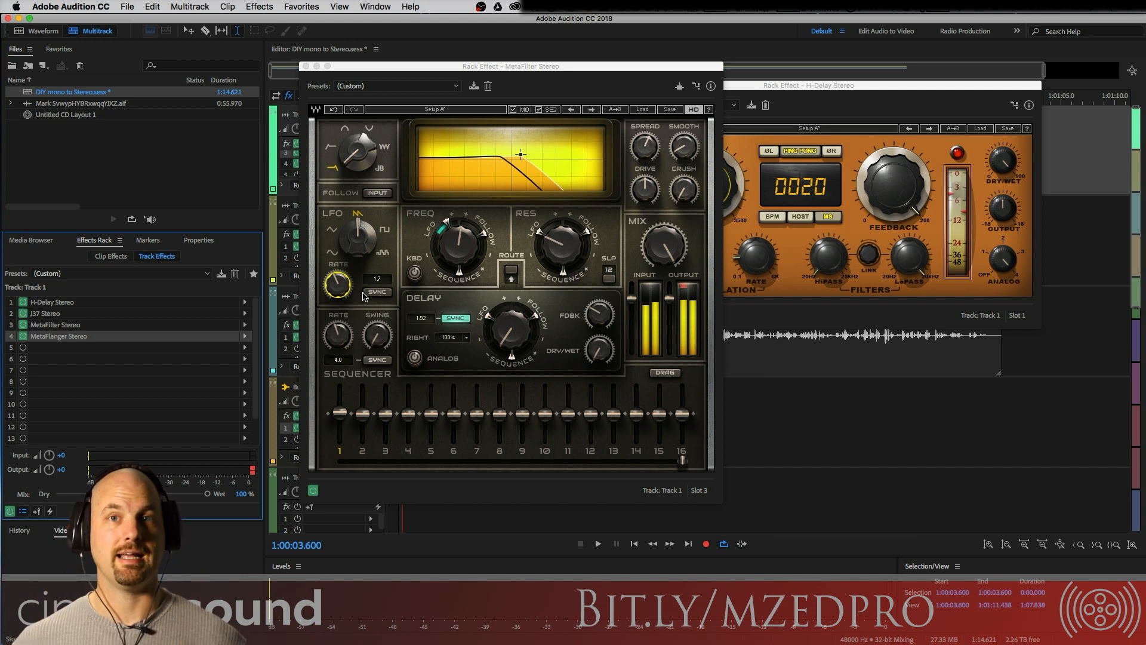
# - During another playback, retune the H-Delay high-pass and low-pass filters and set MetaFilter's LFO rate to 0.6
pyautogui.press('space')
pyautogui.moveTo(338, 284); pyautogui.dragTo(338, 263)
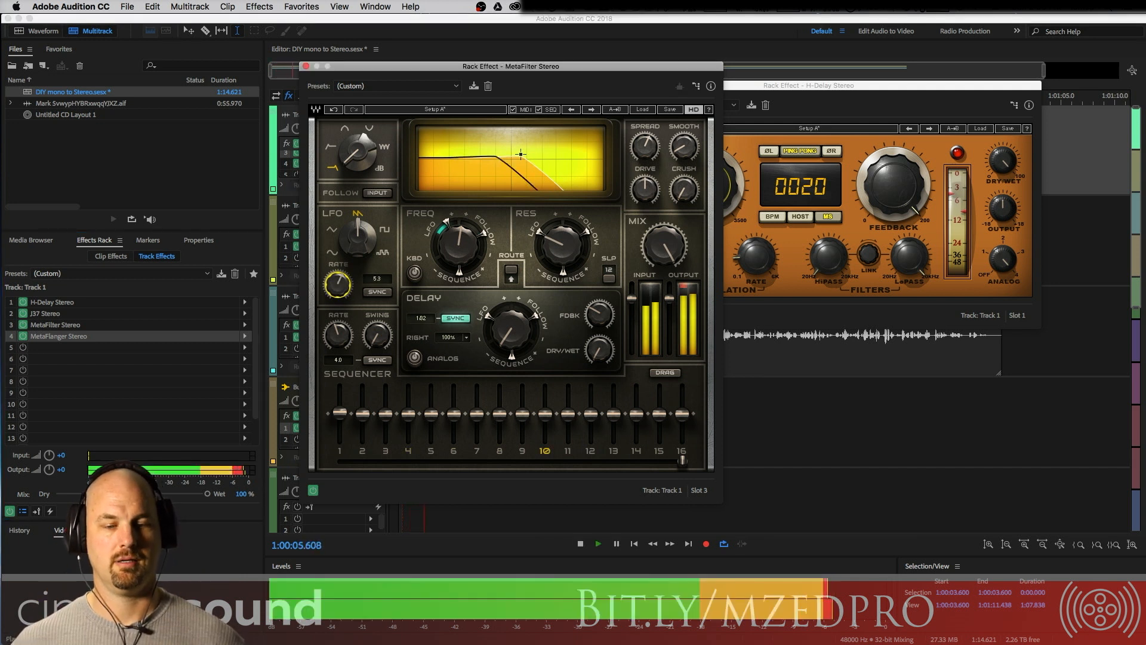
pyautogui.click(833, 261)
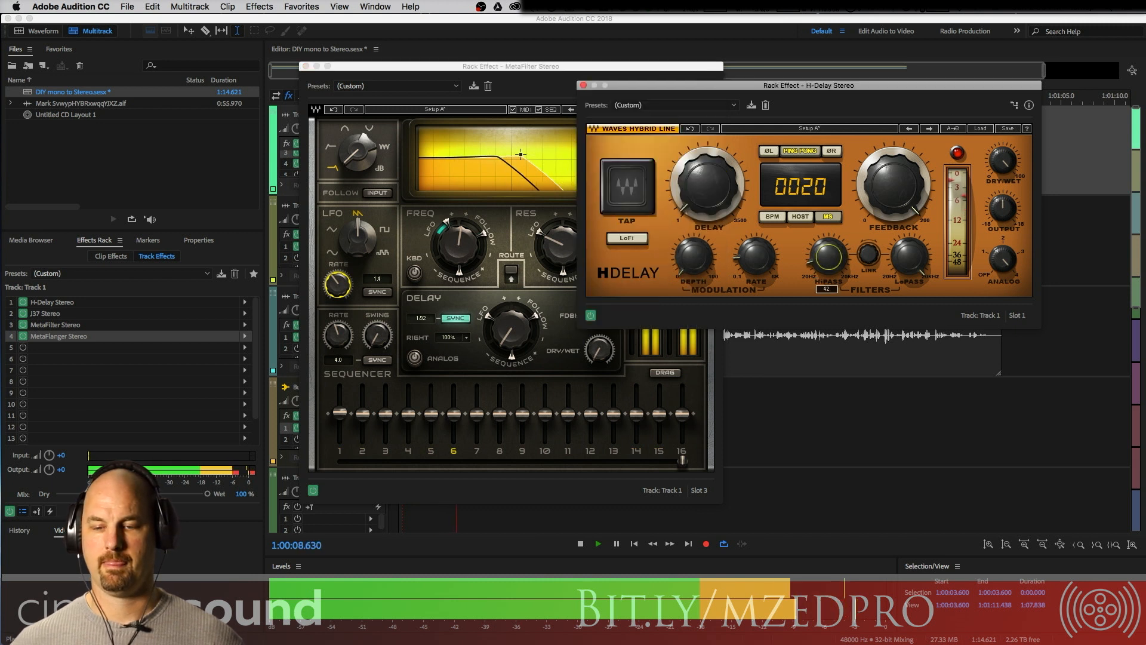
pyautogui.moveTo(908, 253); pyautogui.dragTo(907, 265)
pyautogui.click(828, 257)
pyautogui.click(910, 257)
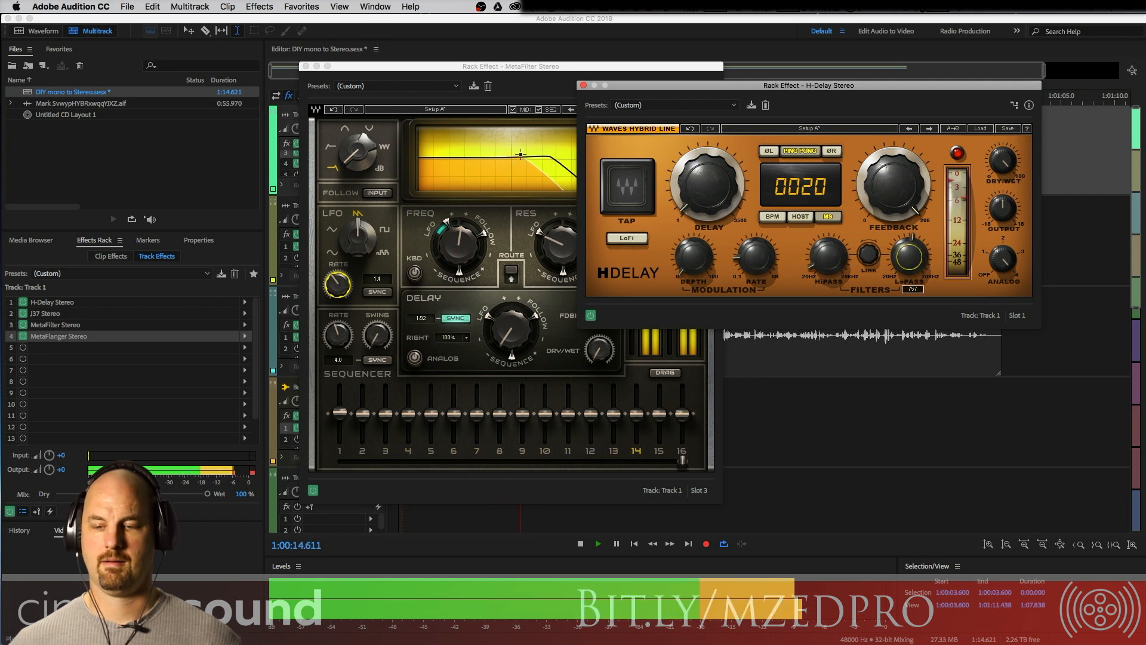
pyautogui.moveTo(338, 285)
pyautogui.mouseDown()
pyautogui.moveTo(338, 264)
pyautogui.moveTo(327, 270)
pyautogui.mouseUp()
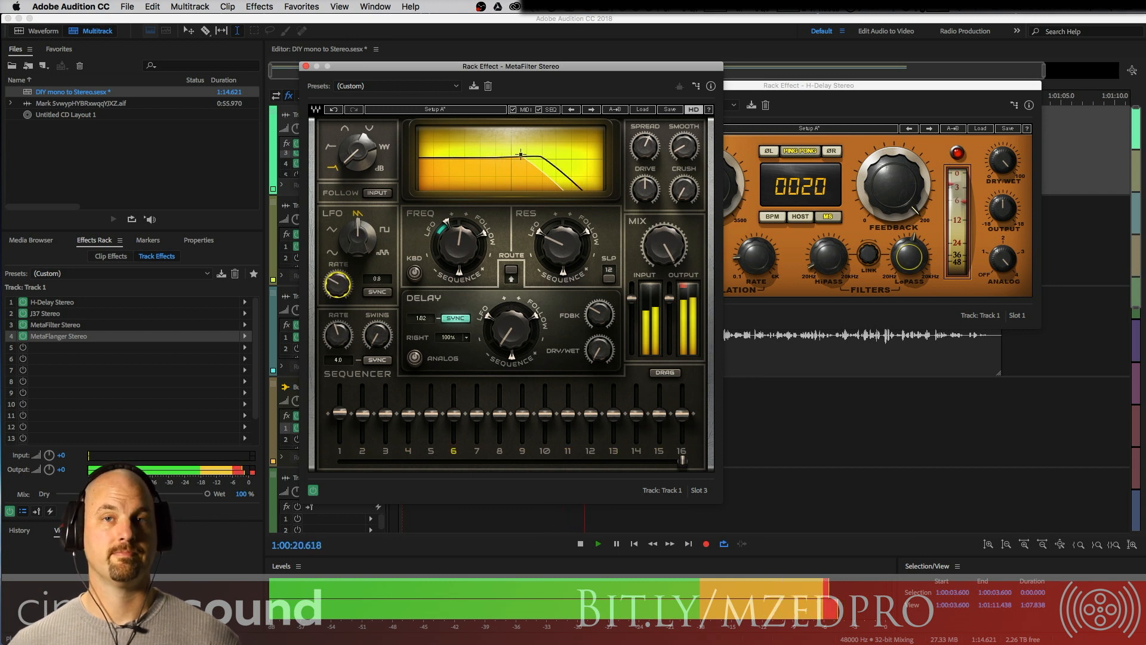
pyautogui.press('space')
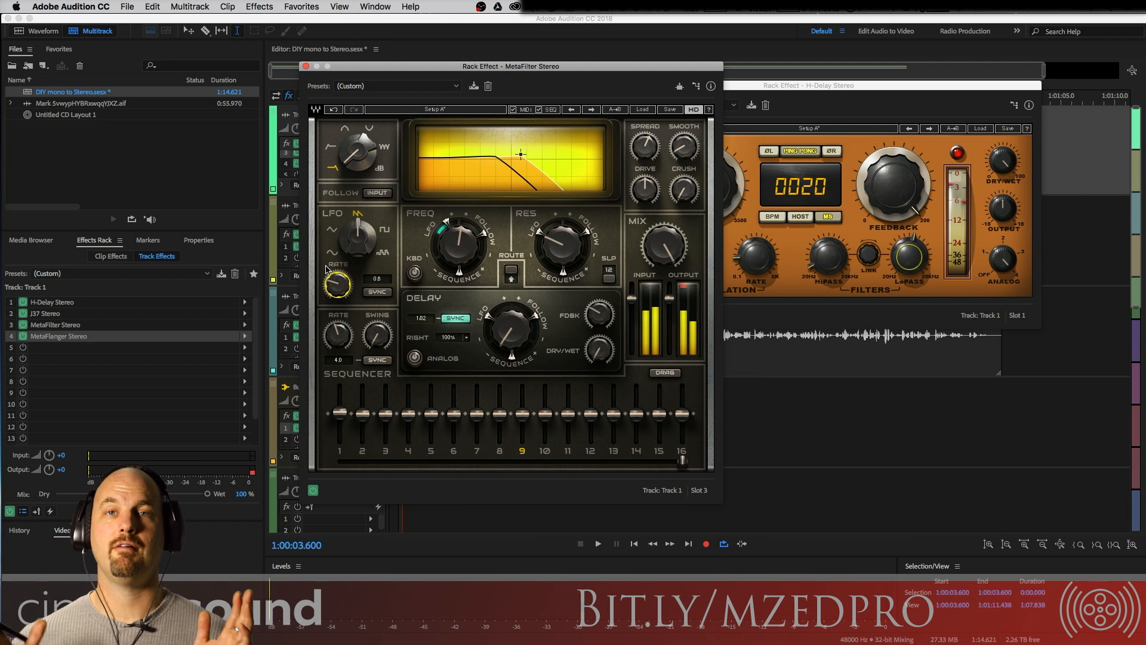